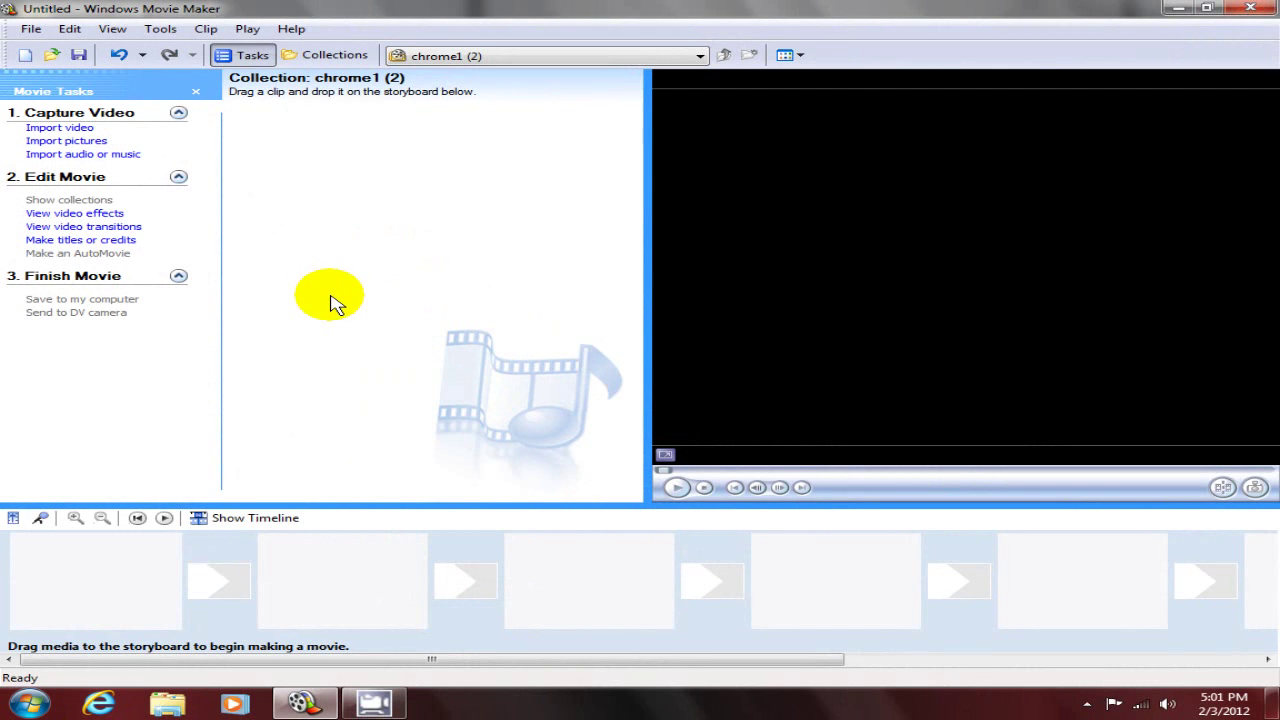
# - Import chrome1.avi from My Videos, producing clips chrome1 001, 002 and 003
pyautogui.click(60, 128)
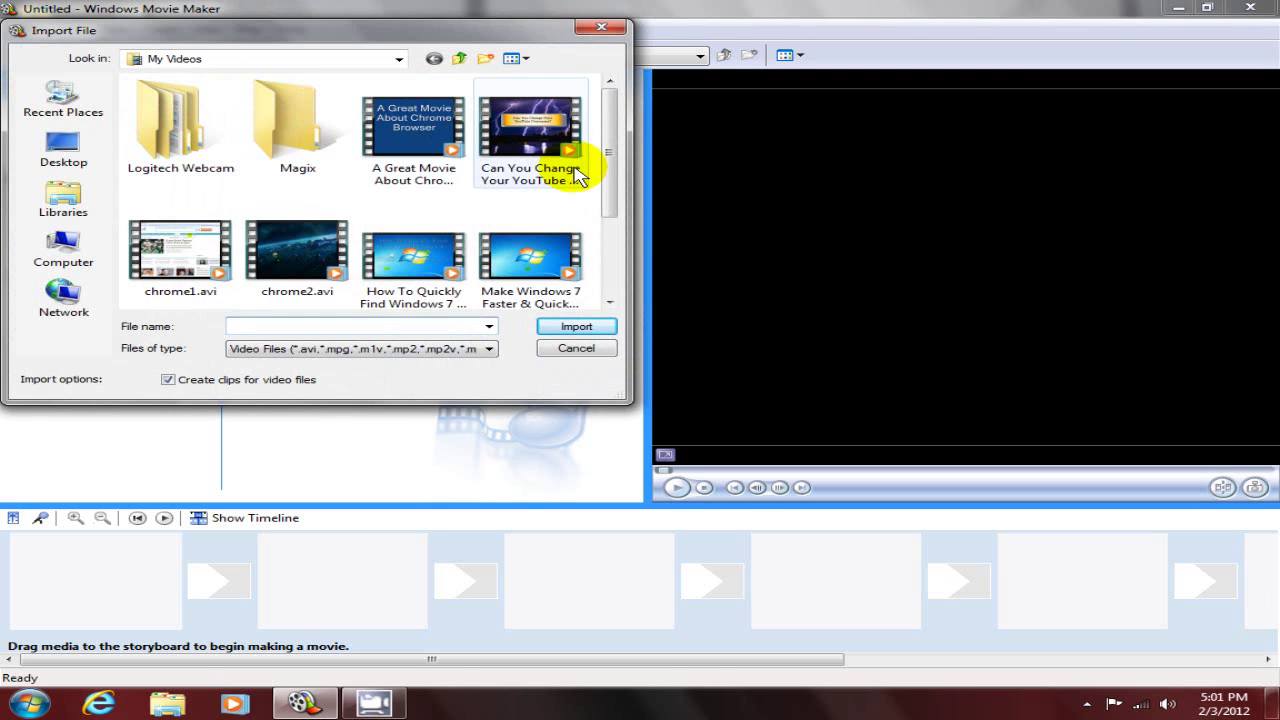
pyautogui.click(180, 260)
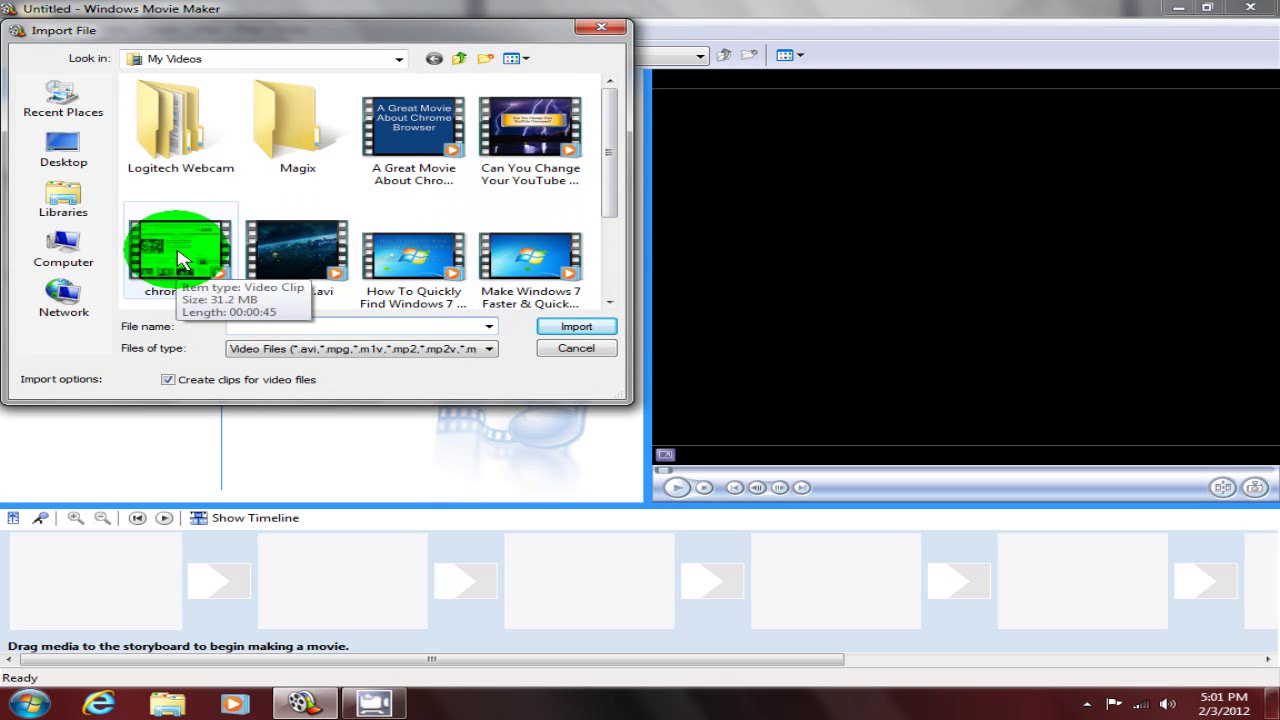
pyautogui.click(577, 327)
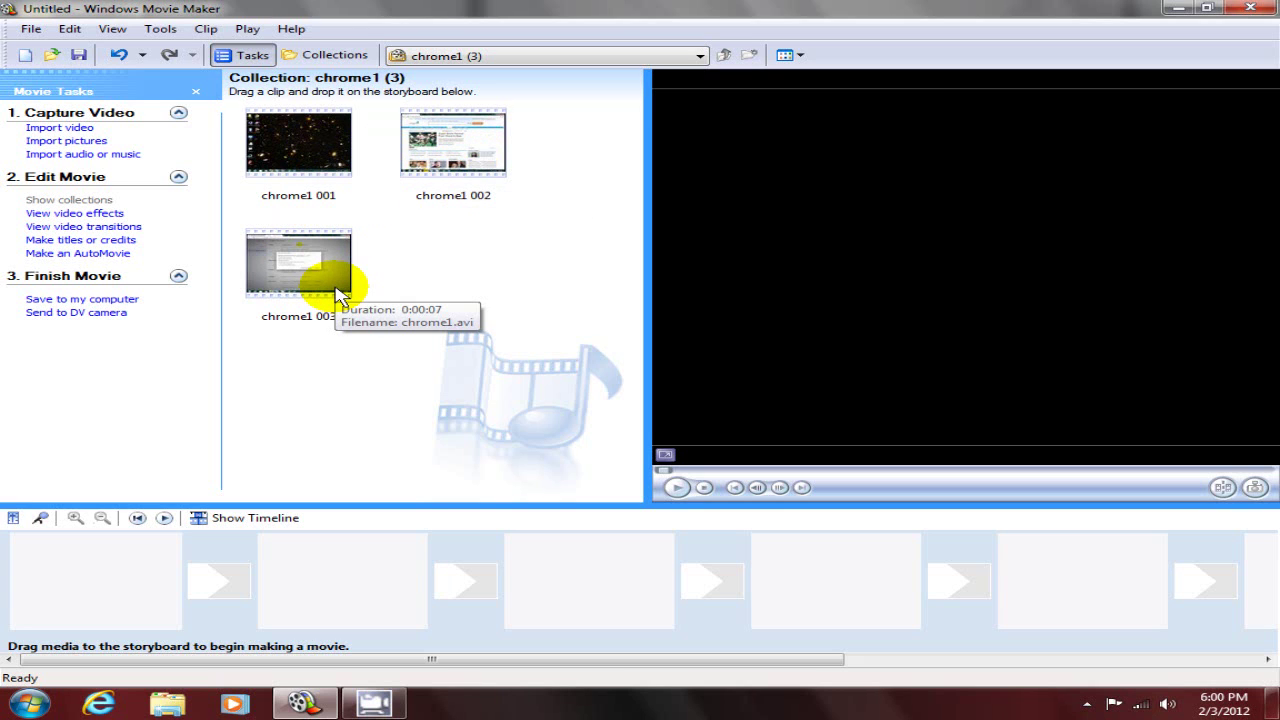
# - Drag chrome1 001, 002 and 003 from the collection onto the storyboard
pyautogui.moveTo(307, 135); pyautogui.dragTo(106, 567)
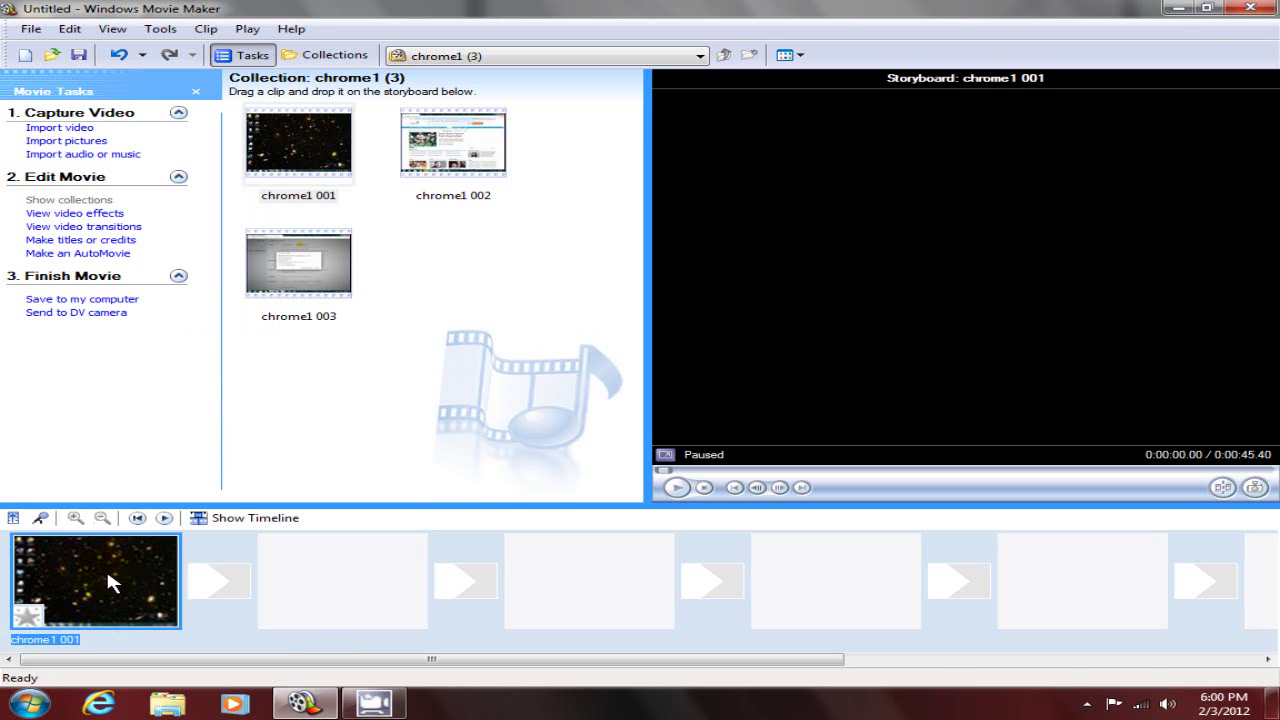
pyautogui.moveTo(453, 140); pyautogui.dragTo(354, 575)
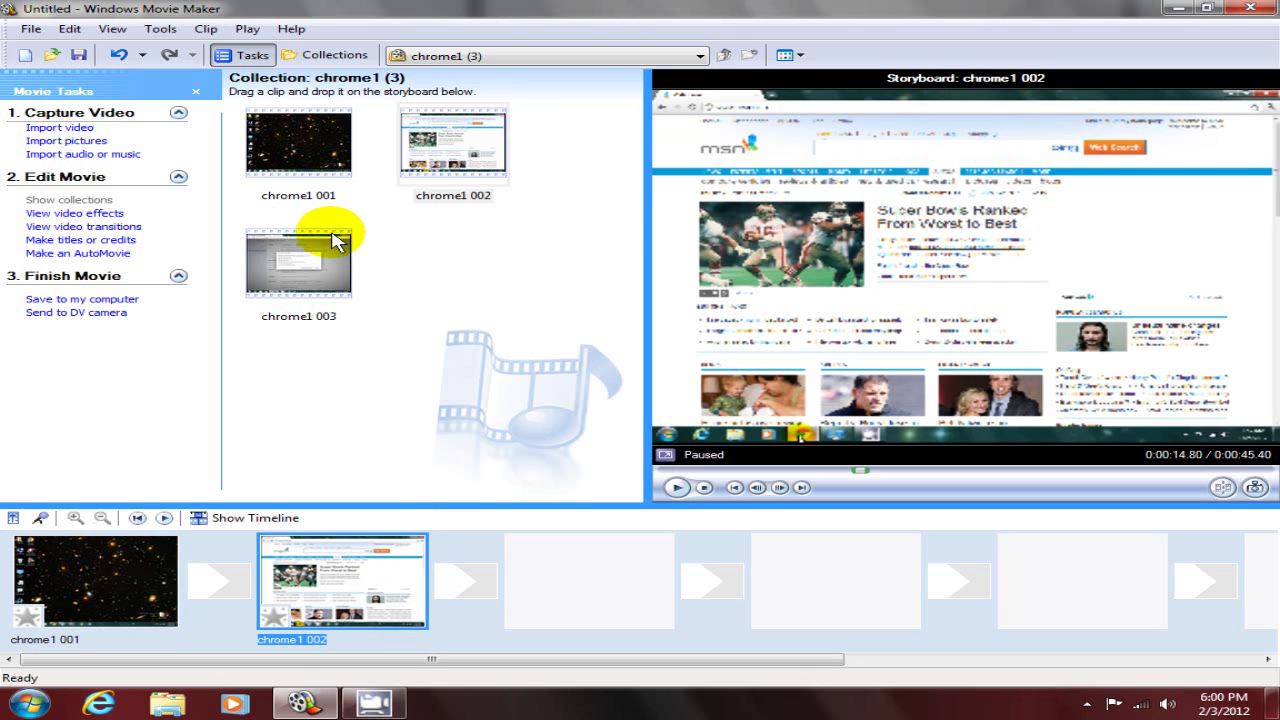
pyautogui.moveTo(305, 258); pyautogui.dragTo(588, 575)
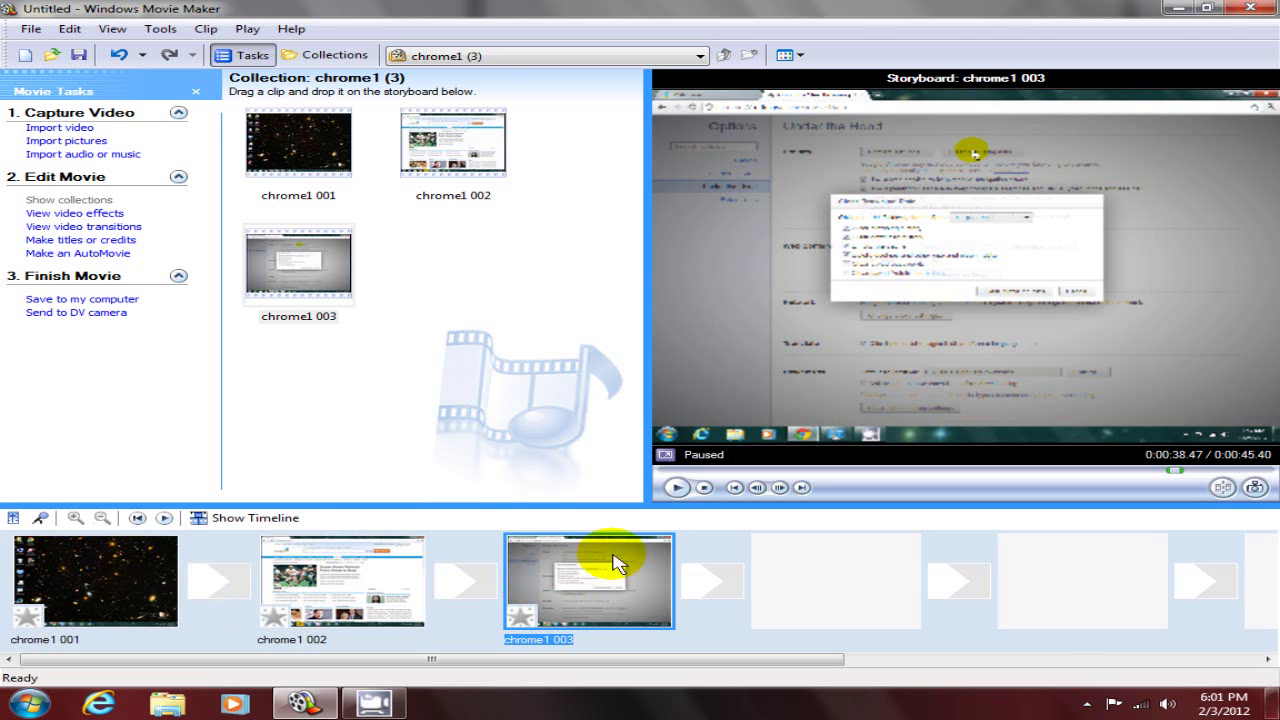
# - Preview the storyboard clips and rearrange them back into order 001, 002, 003
pyautogui.click(85, 565)
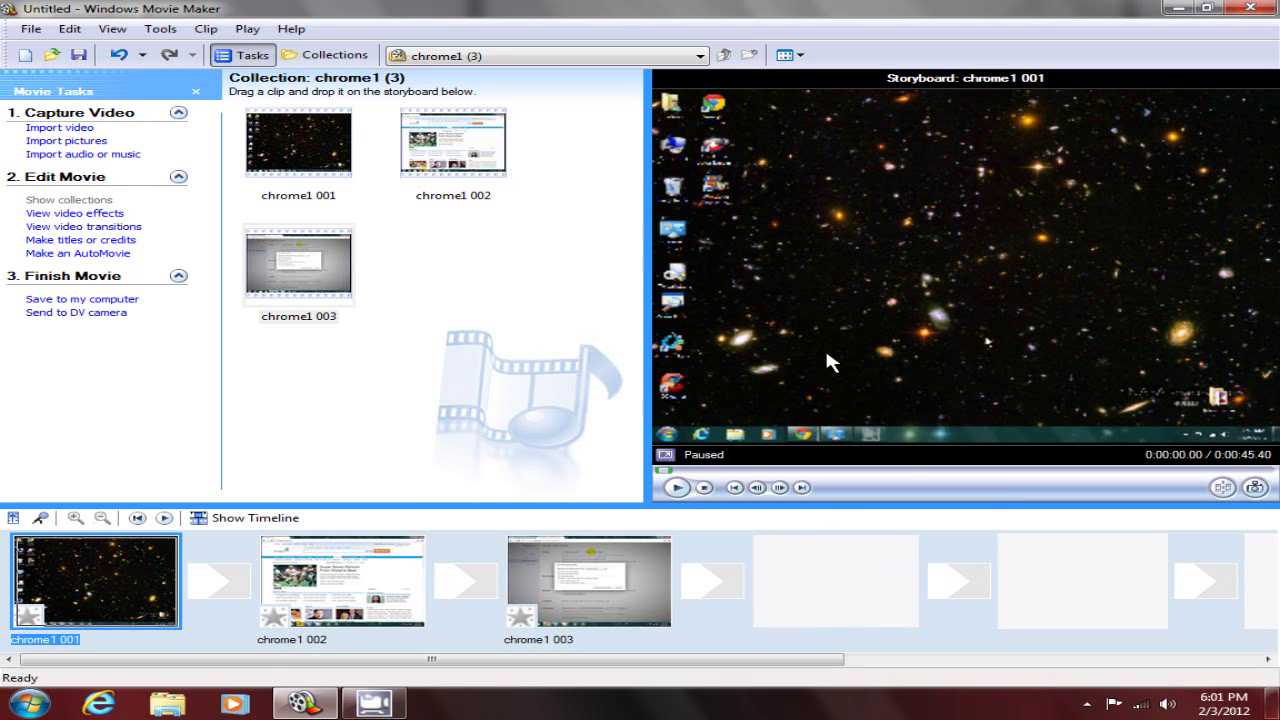
pyautogui.click(583, 592)
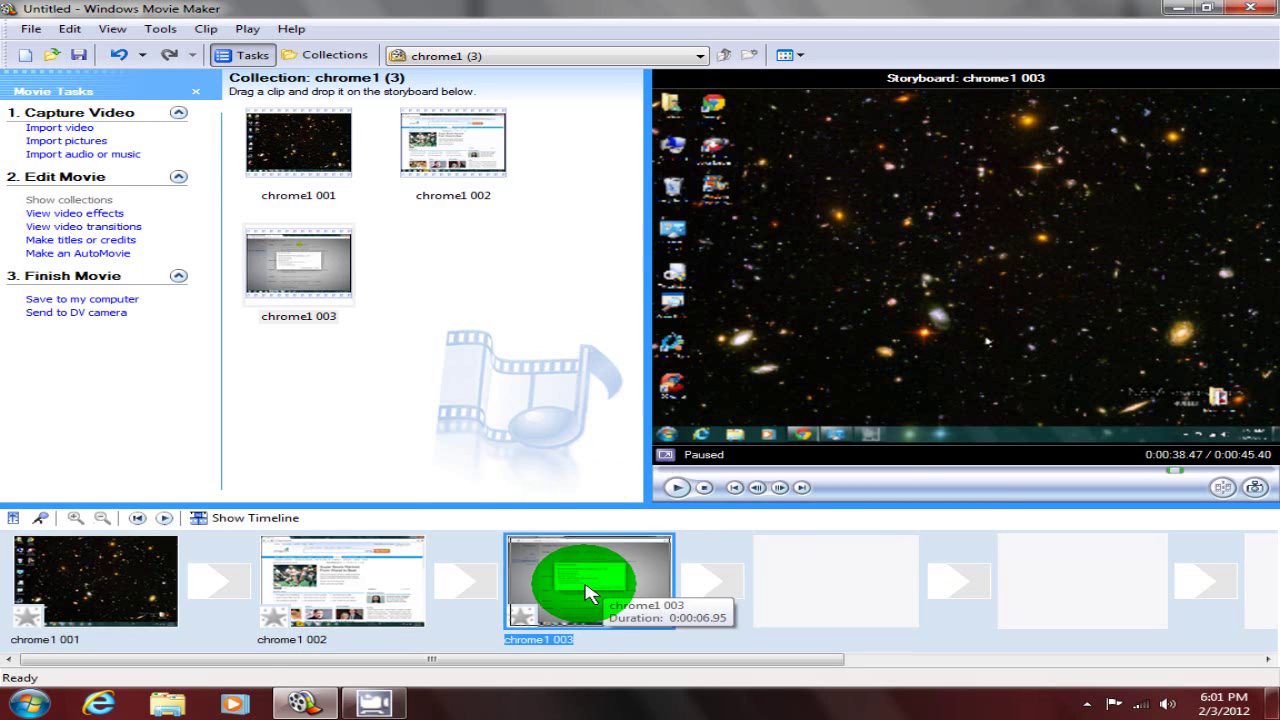
pyautogui.moveTo(435, 598); pyautogui.dragTo(480, 585)
pyautogui.click(172, 598)
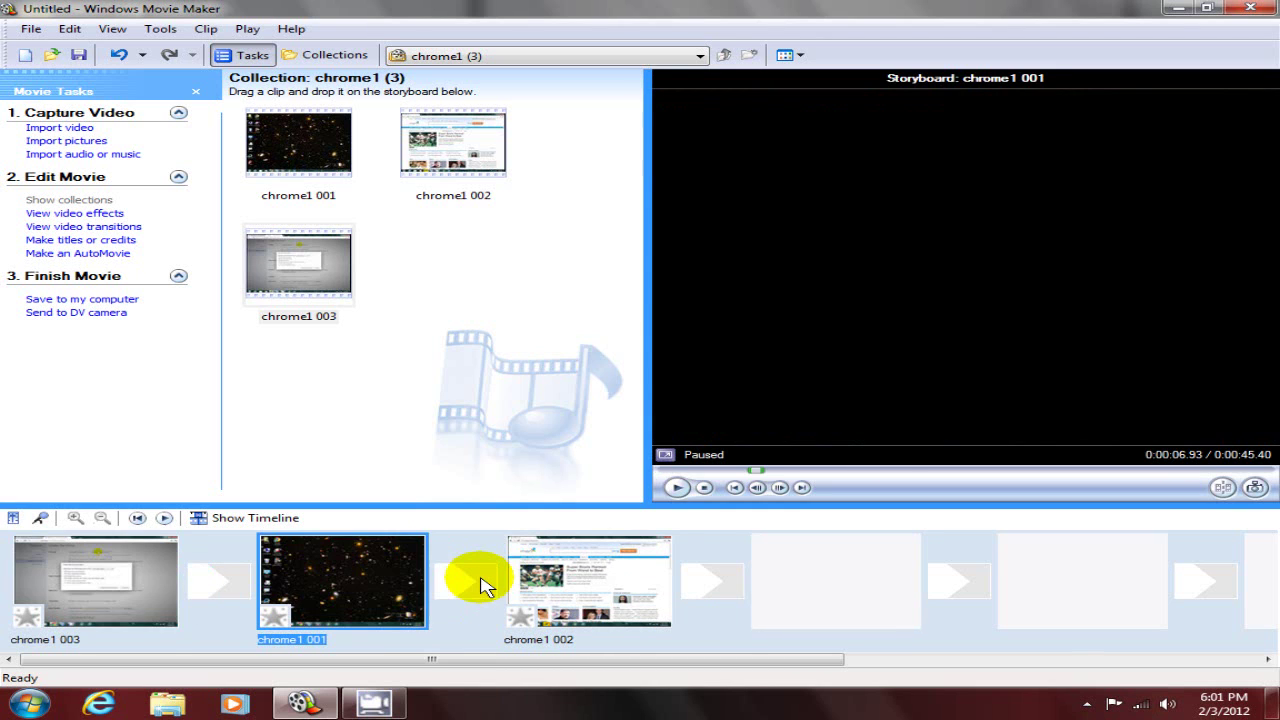
pyautogui.moveTo(362, 592); pyautogui.dragTo(76, 560)
pyautogui.moveTo(262, 562)
pyautogui.mouseDown()
pyautogui.moveTo(500, 560)
pyautogui.moveTo(757, 471)
pyautogui.mouseUp()
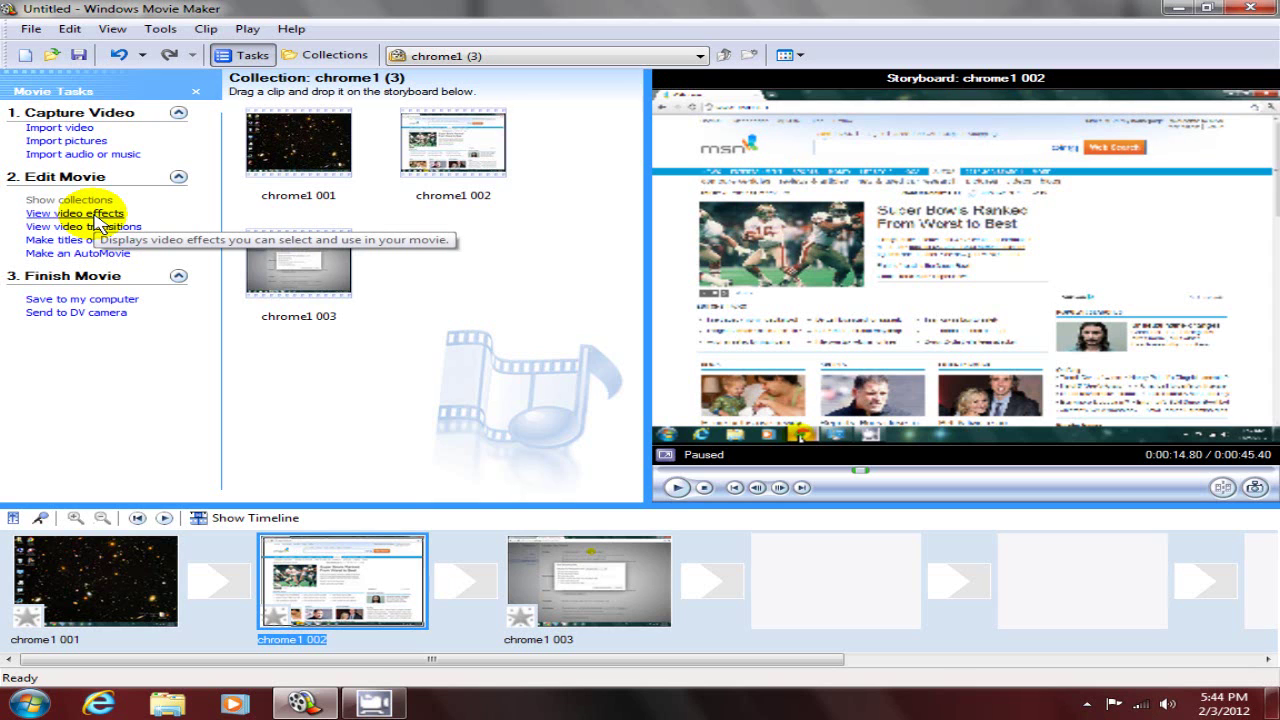
# - Preview the Ease In, Ease Out and Fade In, From Black video effects
pyautogui.click(96, 214)
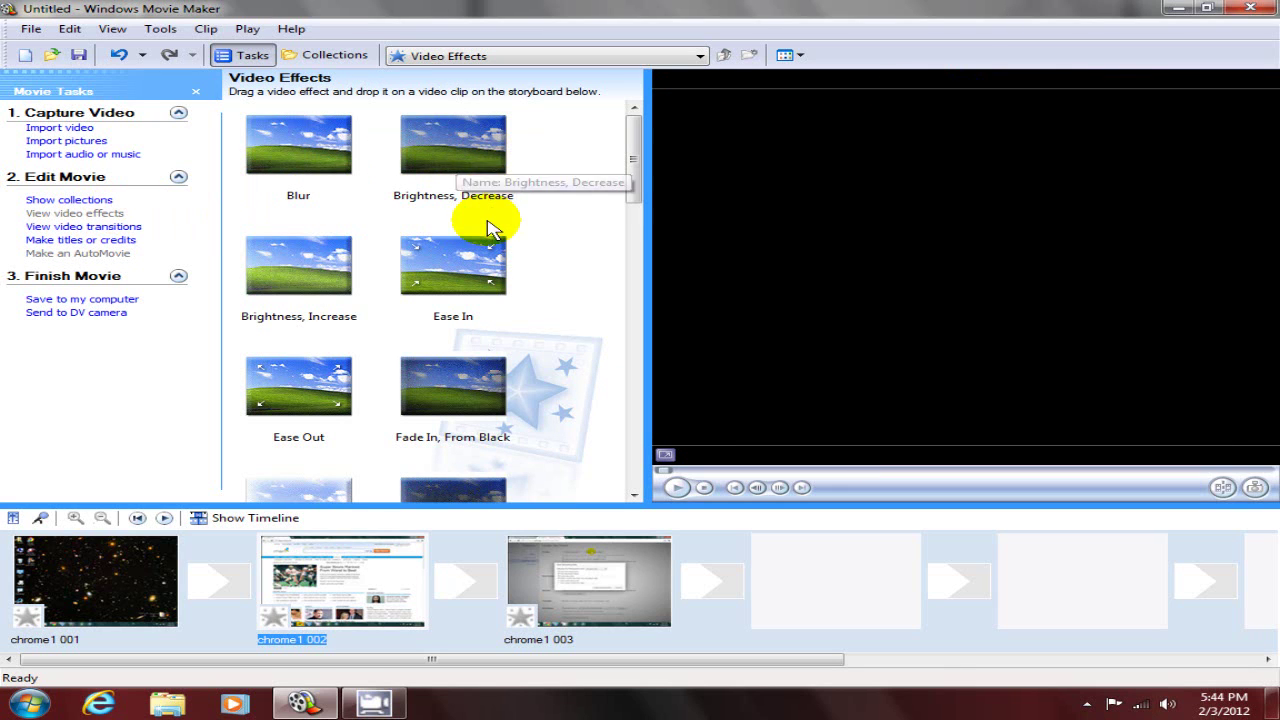
pyautogui.click(463, 265)
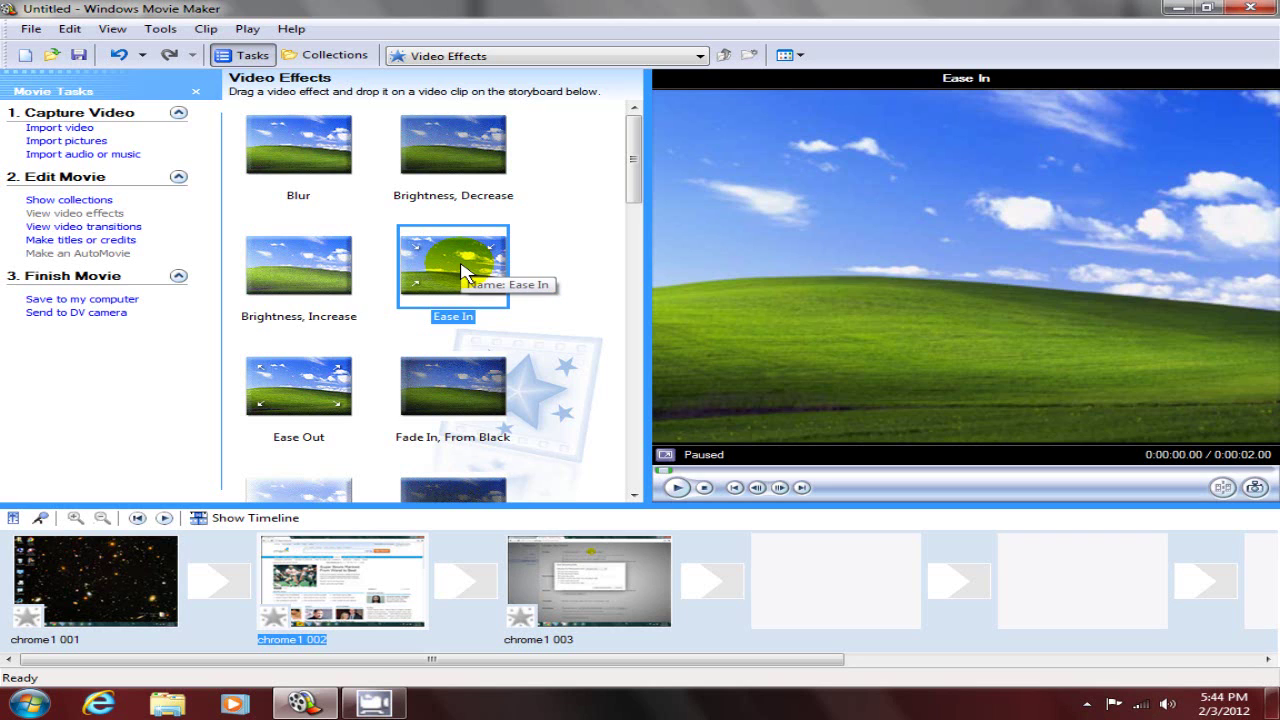
pyautogui.click(300, 373)
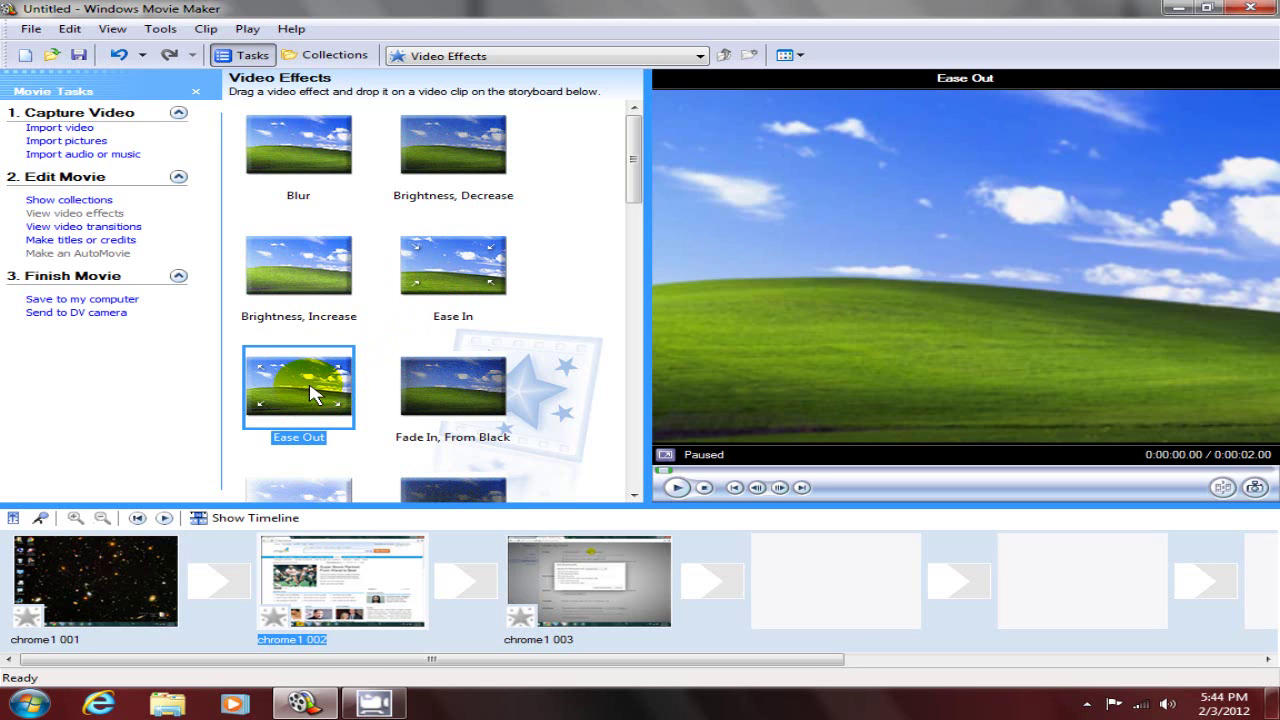
pyautogui.click(427, 410)
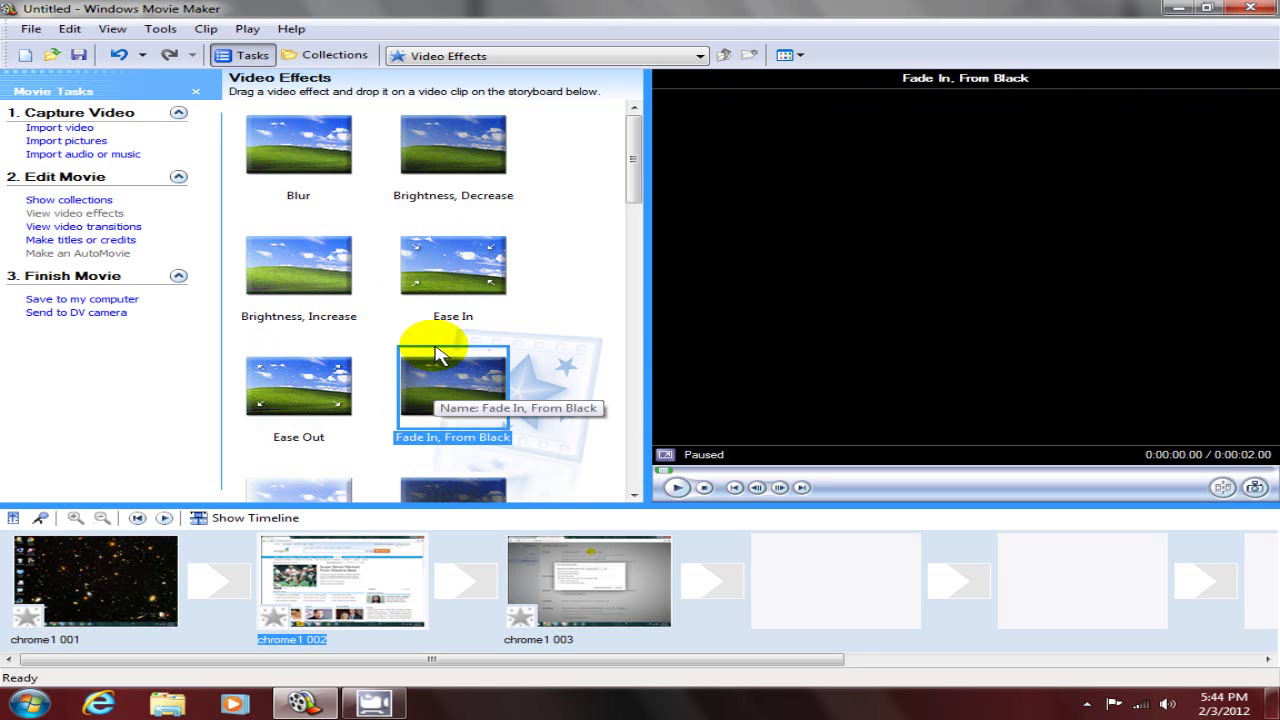
pyautogui.click(423, 270)
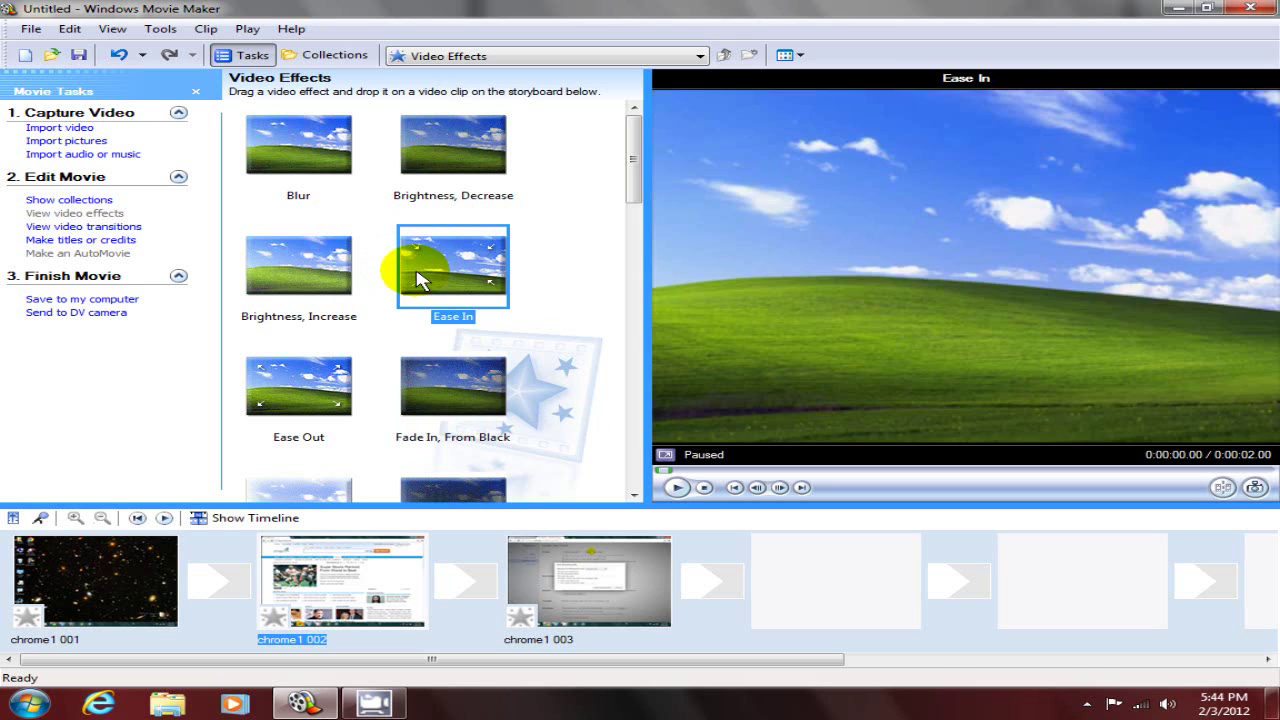
# - Apply Fade In, From Black to chrome1 002 and play it to check the fade
pyautogui.moveTo(414, 371); pyautogui.dragTo(340, 600)
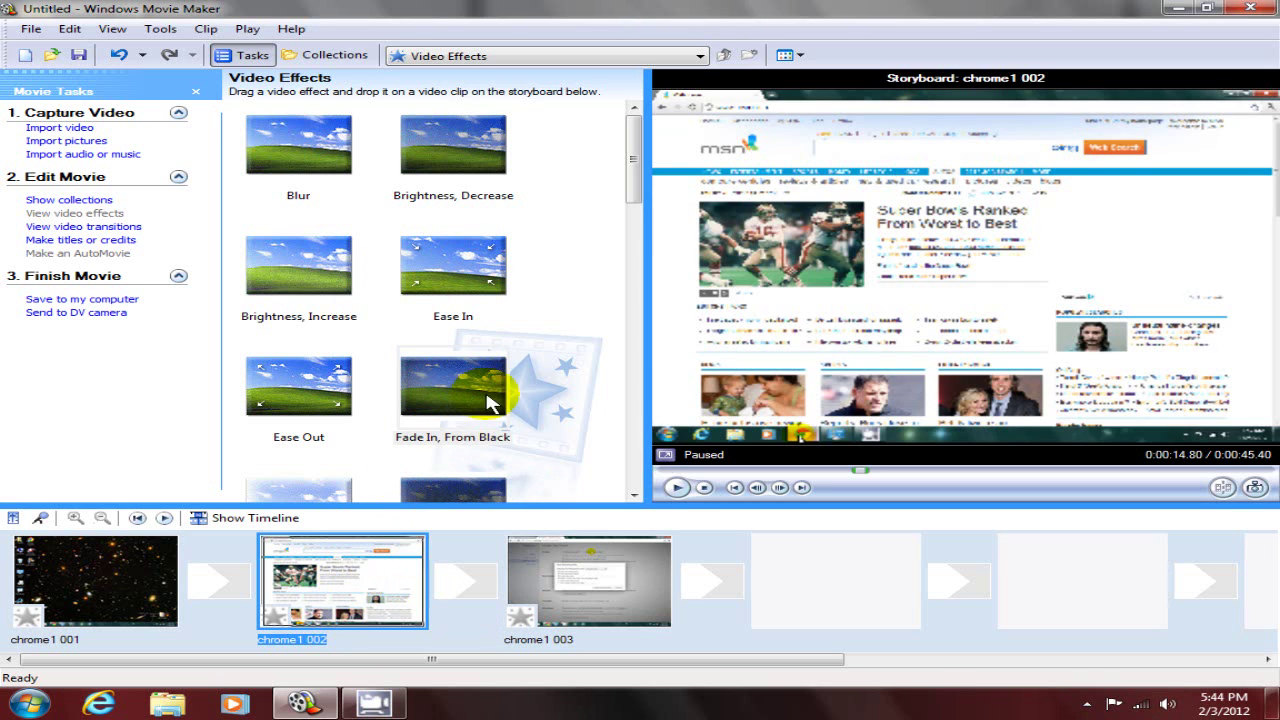
pyautogui.click(481, 390)
pyautogui.moveTo(468, 378); pyautogui.dragTo(336, 596)
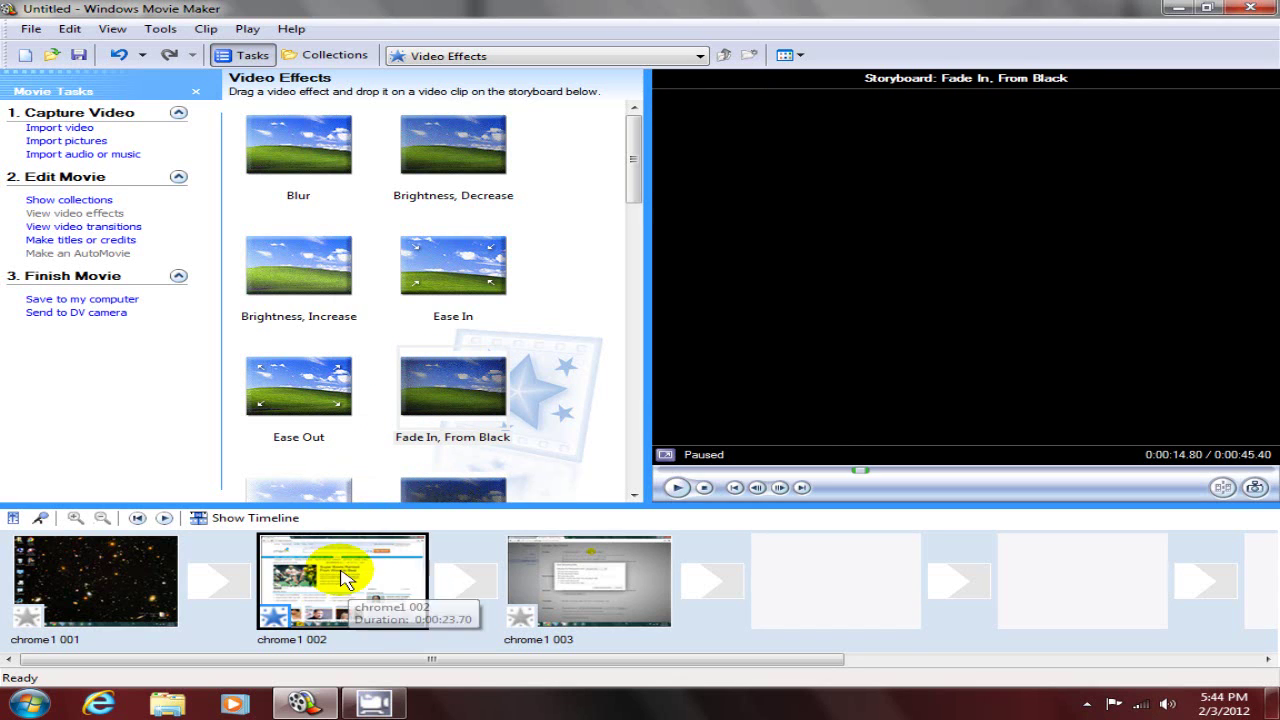
pyautogui.click(678, 488)
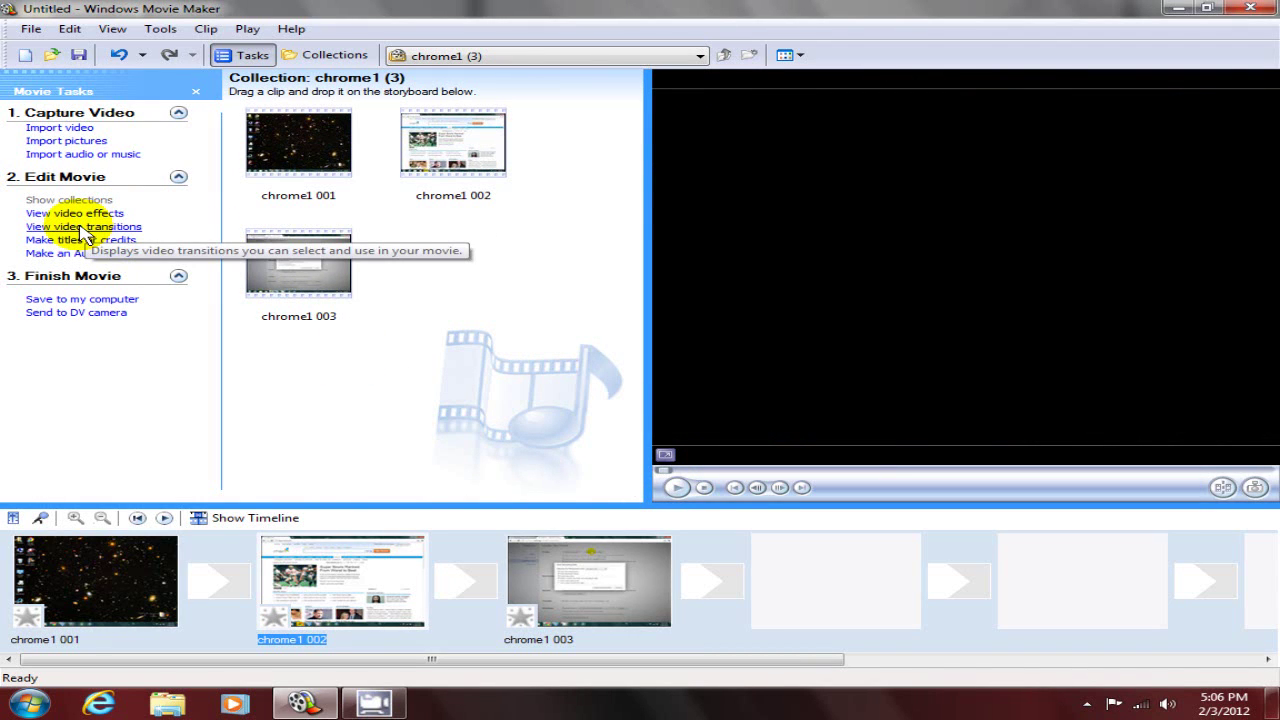
# - Preview the Filled V, Left transition among the video transitions
pyautogui.click(85, 227)
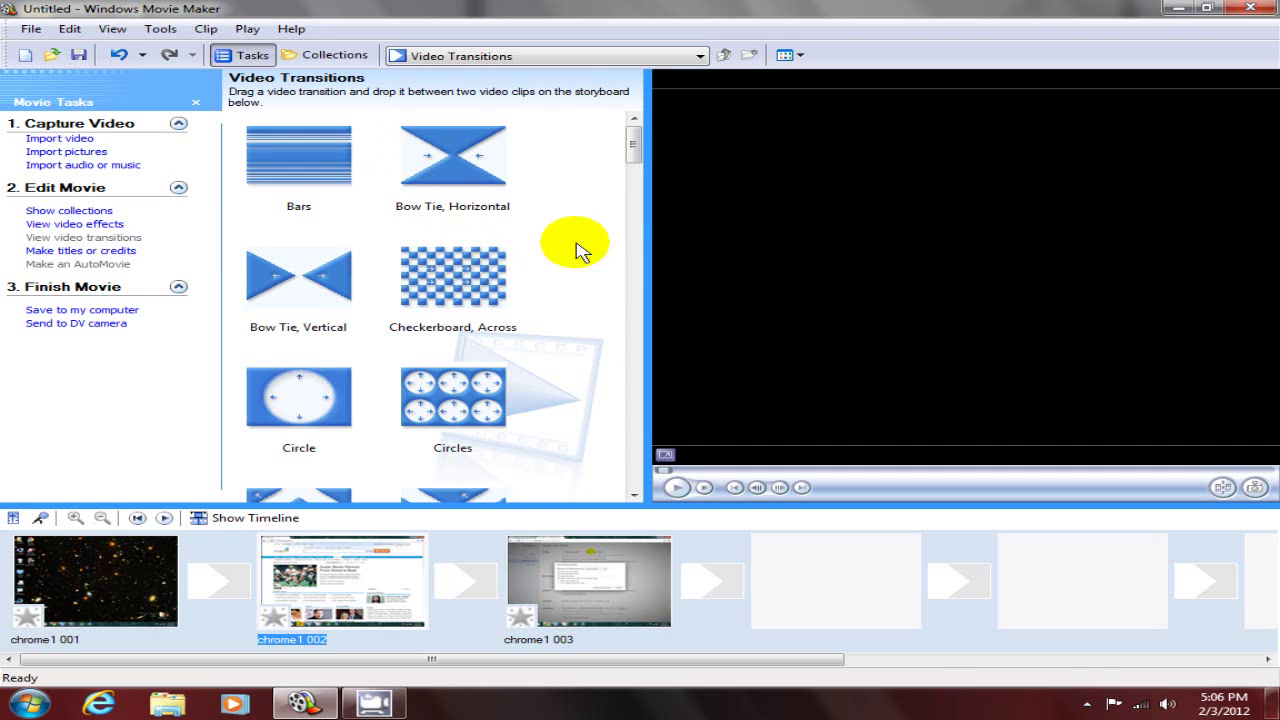
pyautogui.moveTo(632, 148); pyautogui.dragTo(646, 243)
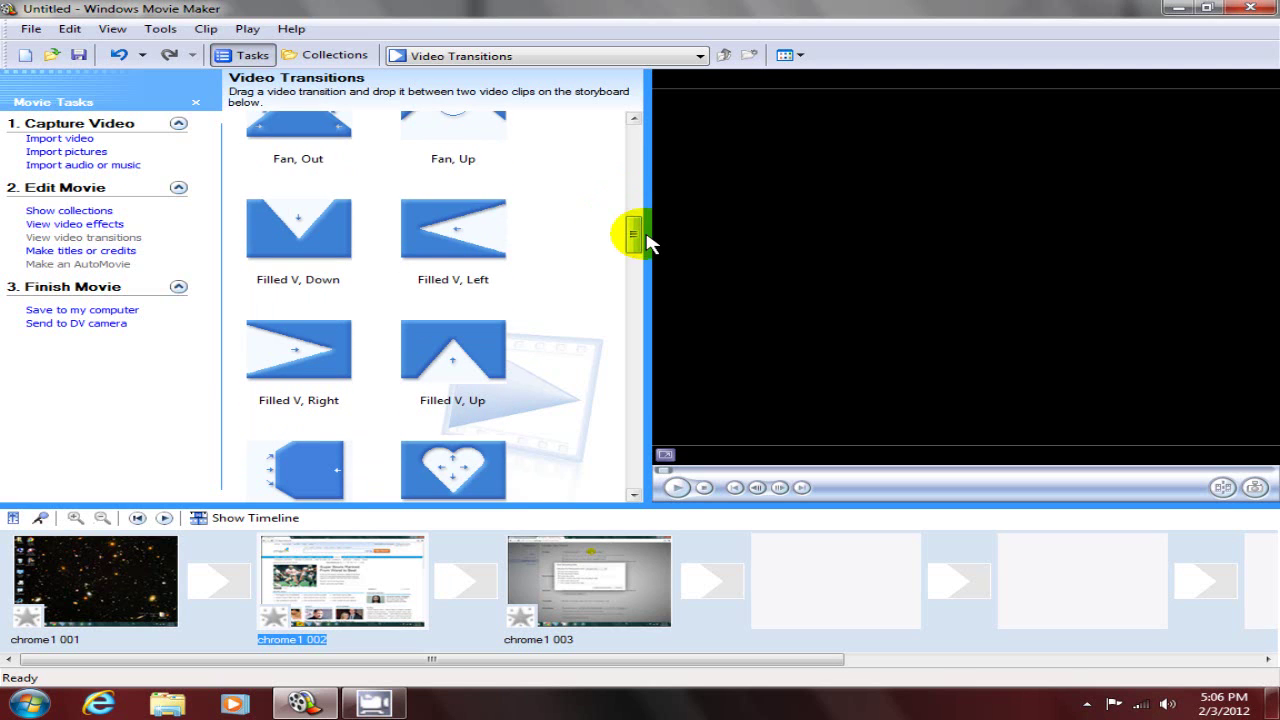
pyautogui.click(441, 221)
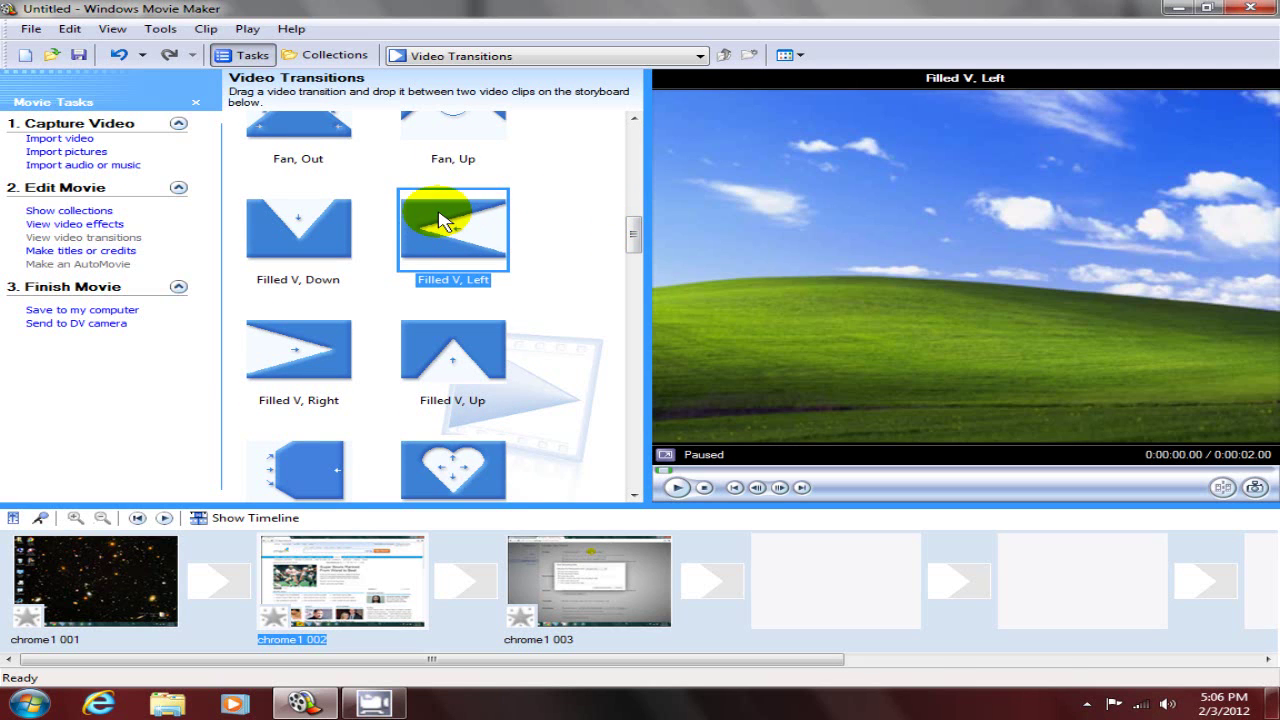
pyautogui.click(678, 487)
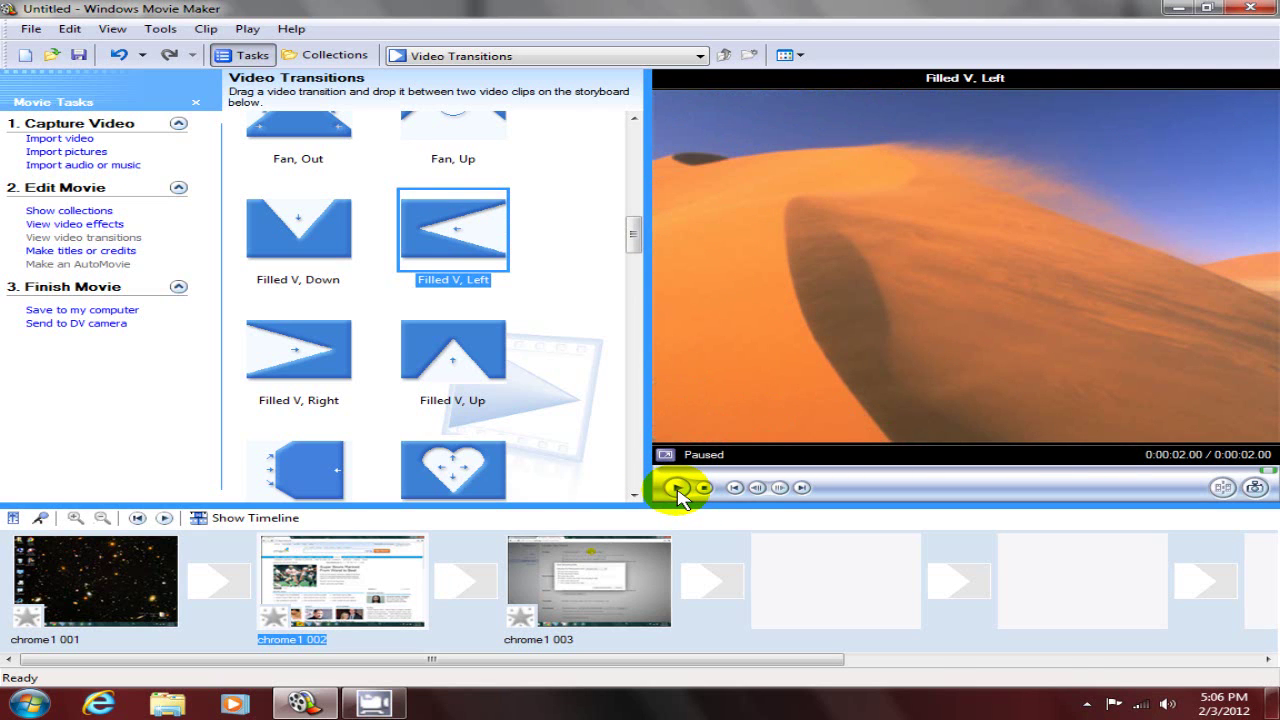
pyautogui.click(678, 487)
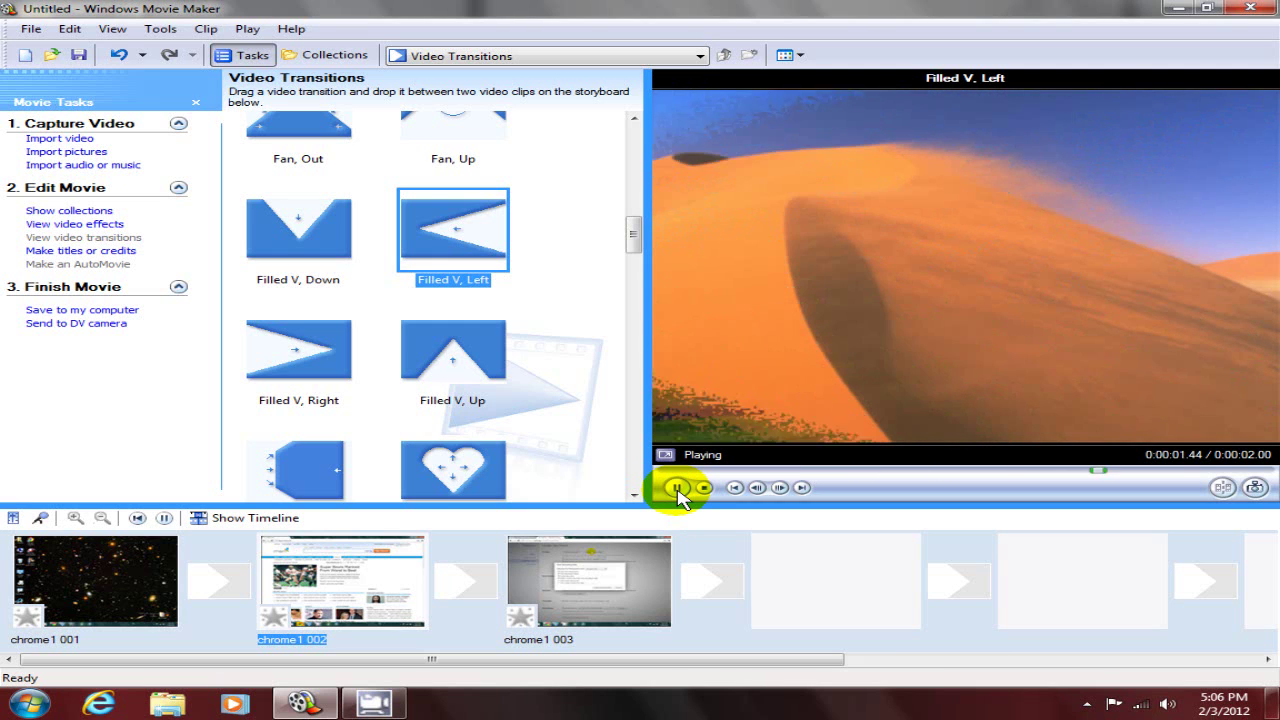
# - Insert Filled V, Left between chrome1 001 and 002, then play and pause the movie
pyautogui.click(442, 234)
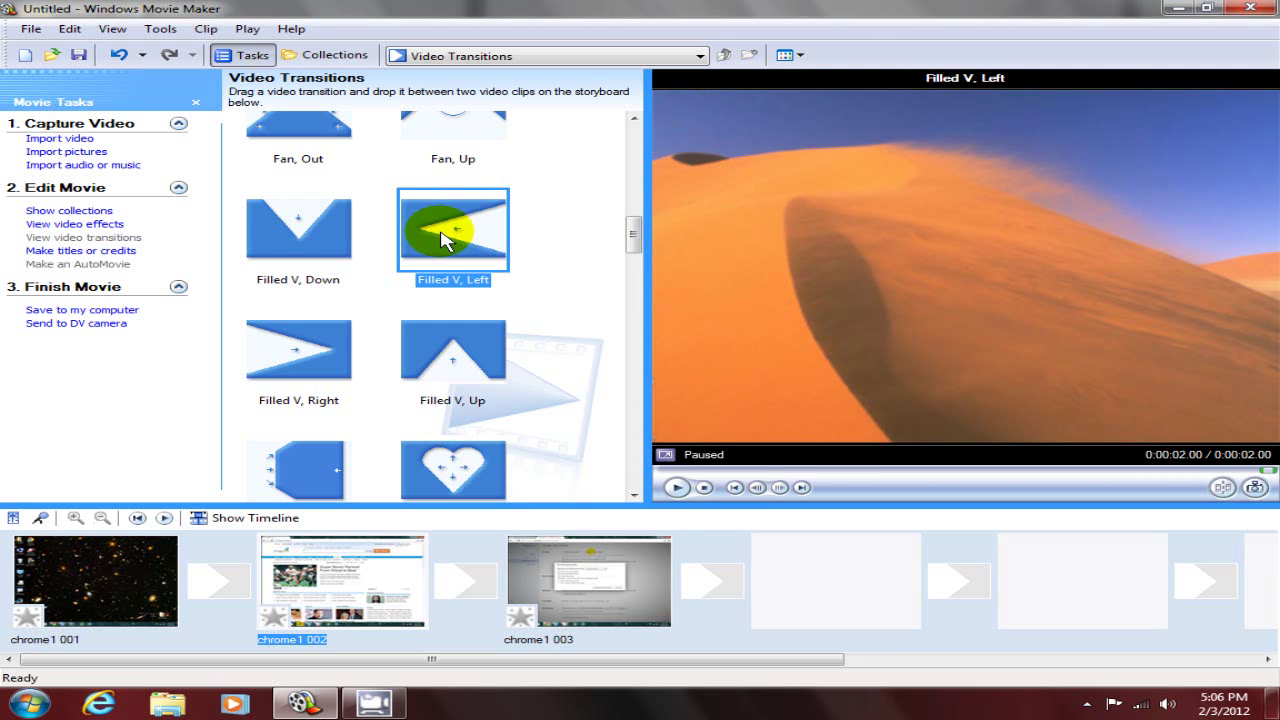
pyautogui.moveTo(442, 247); pyautogui.dragTo(330, 589)
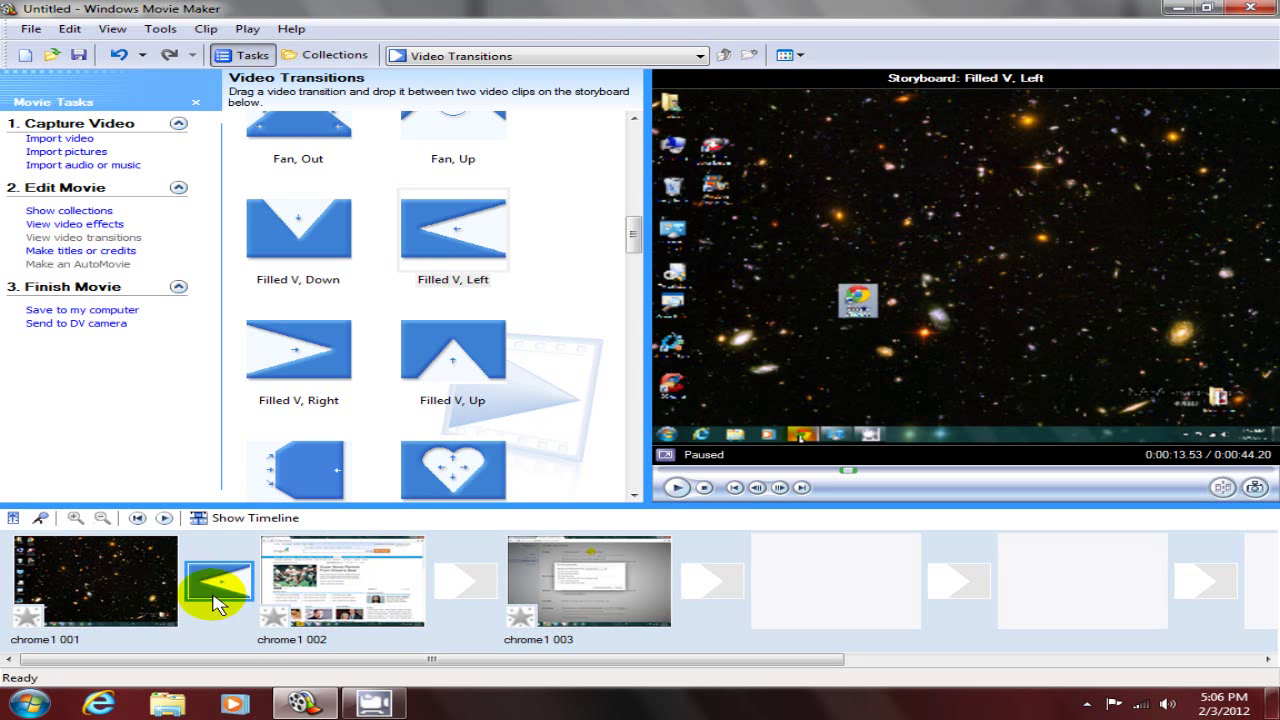
pyautogui.click(675, 488)
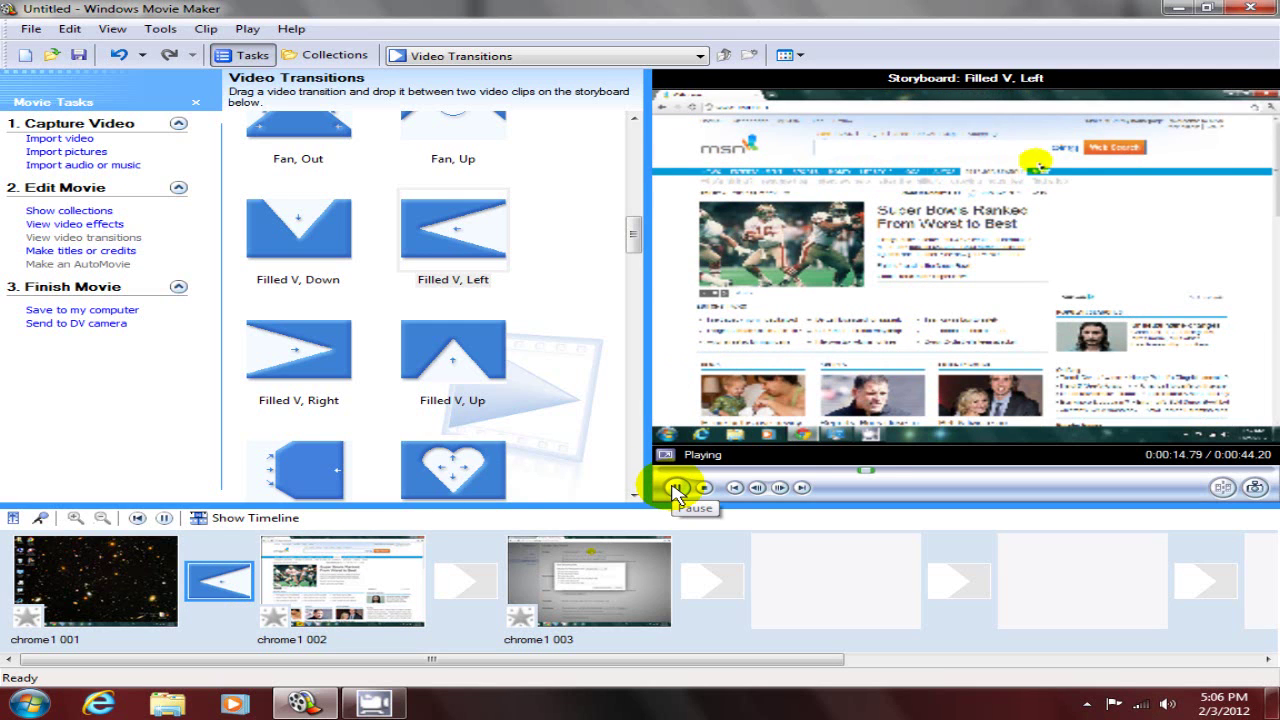
pyautogui.click(675, 488)
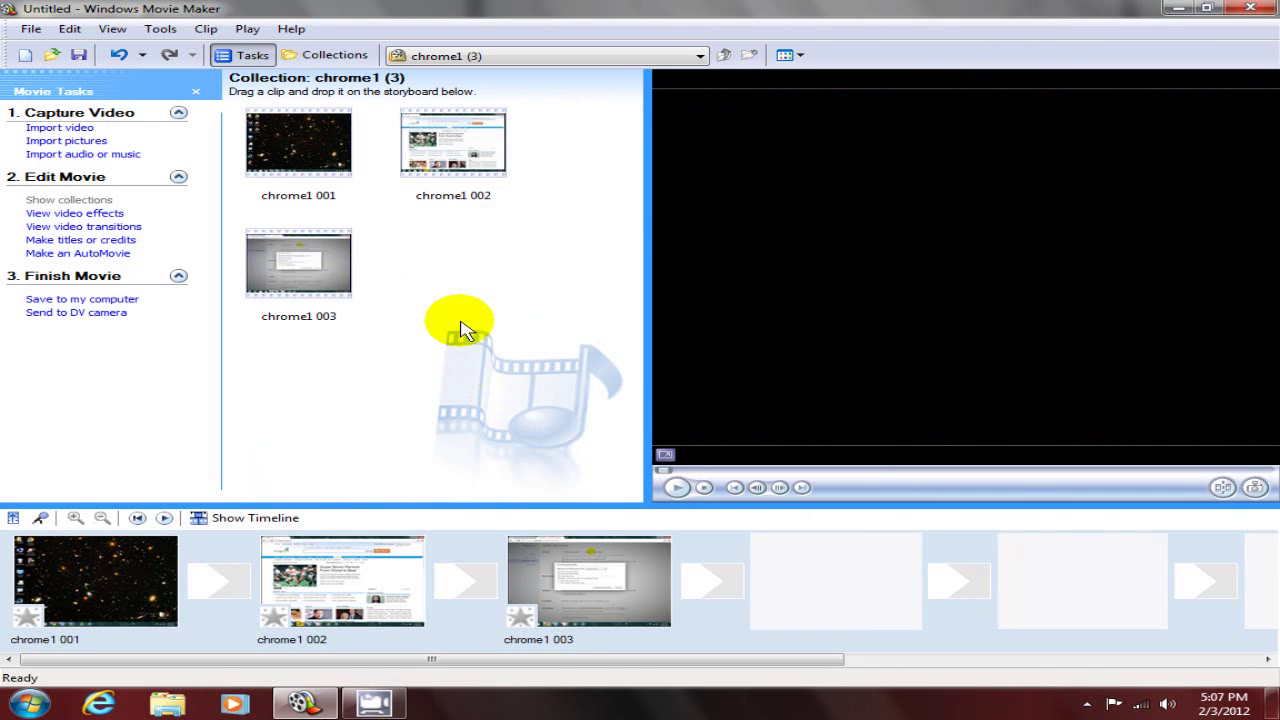
# - Start a title at the beginning of the movie reading 'This is a Great Movie about Movie Maker'
pyautogui.click(62, 240)
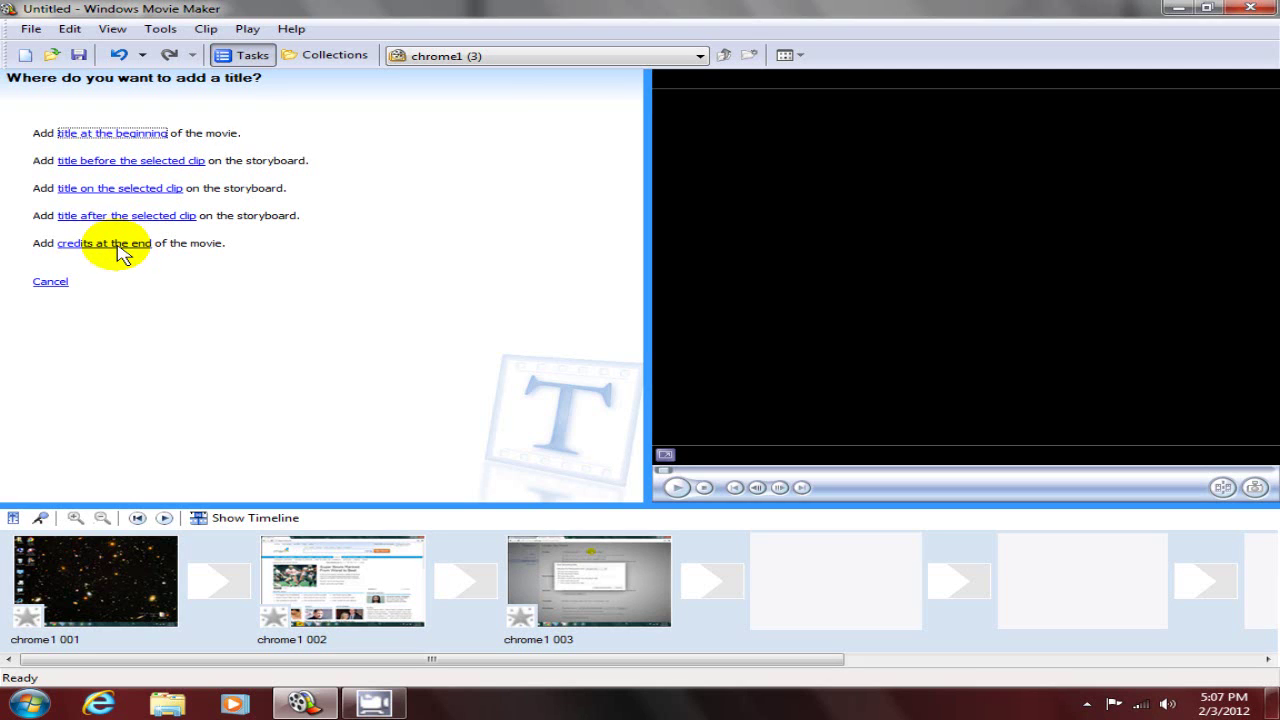
pyautogui.click(122, 131)
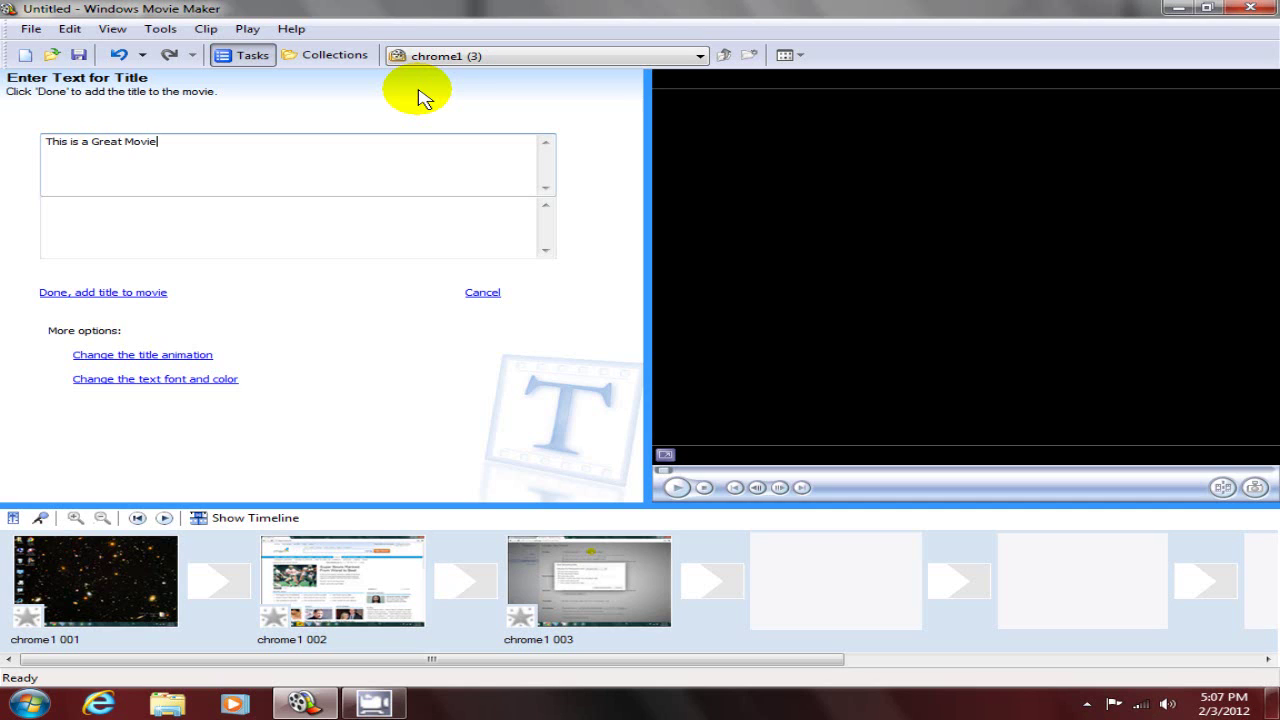
pyautogui.write('about  Movie Maker')
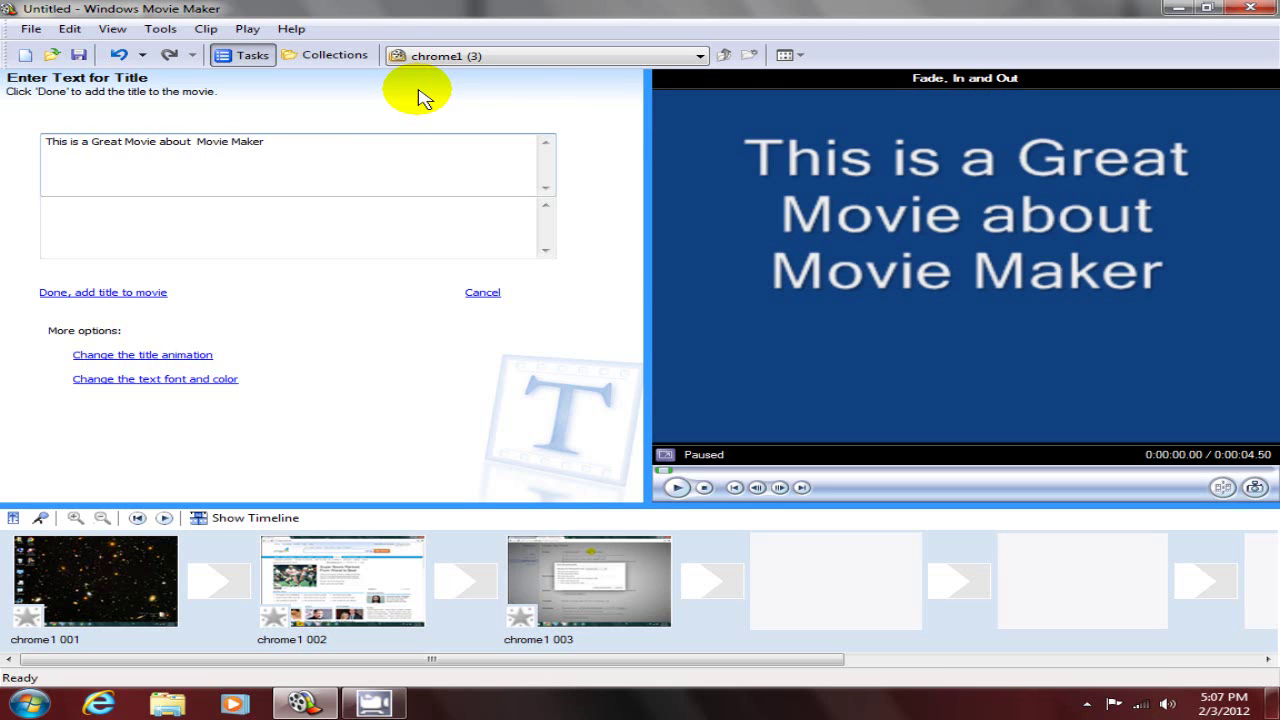
# - Preview Scroll, Banner and Scroll, Inverted, then choose Paint Drip as the title animation
pyautogui.click(163, 358)
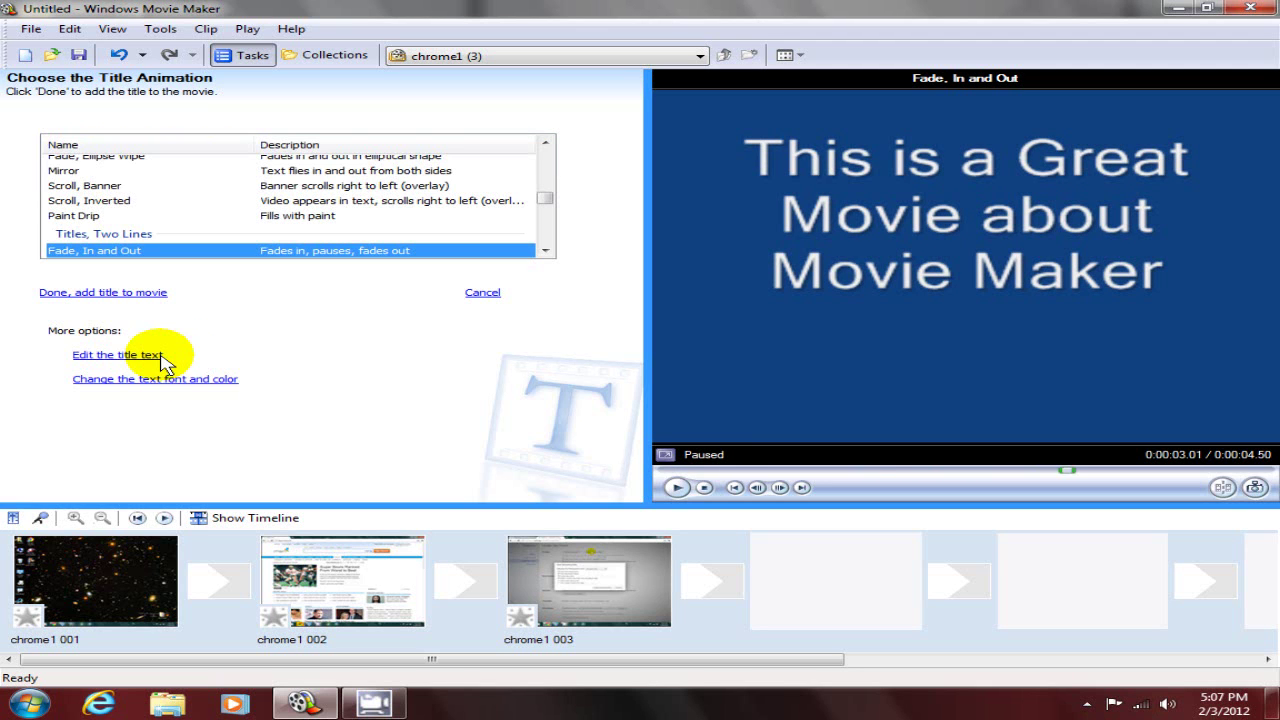
pyautogui.click(72, 193)
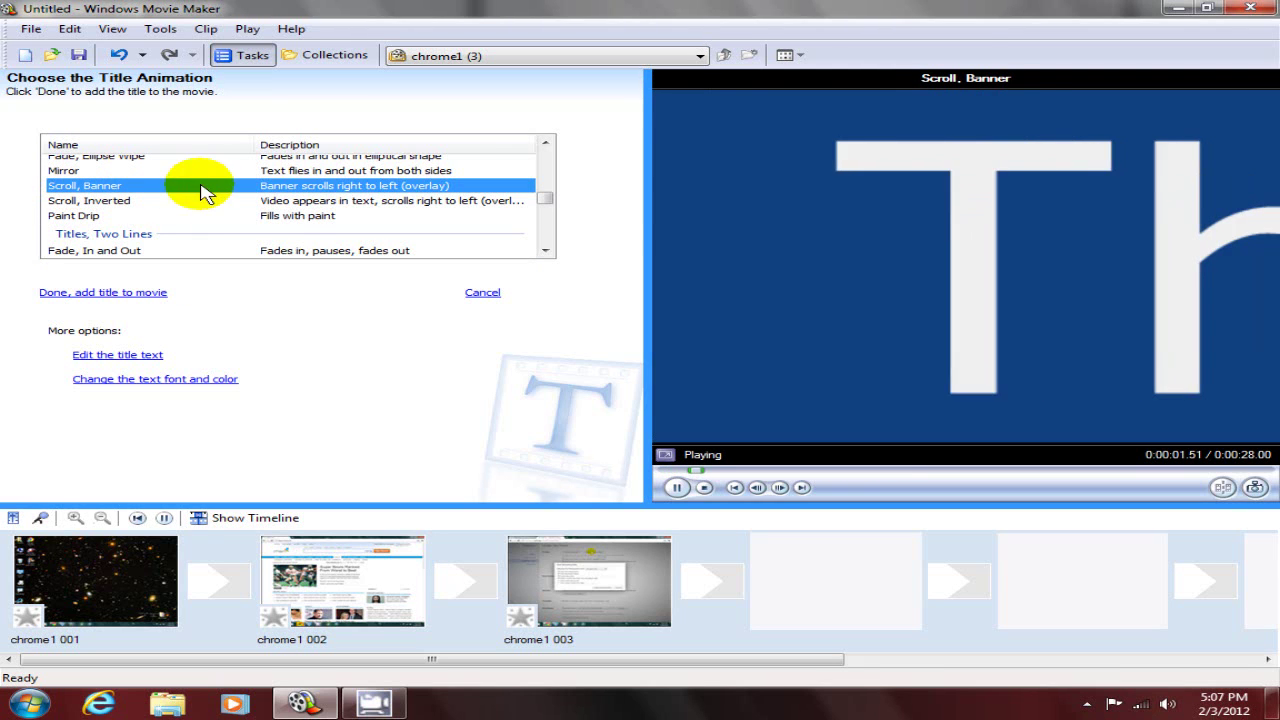
pyautogui.click(278, 201)
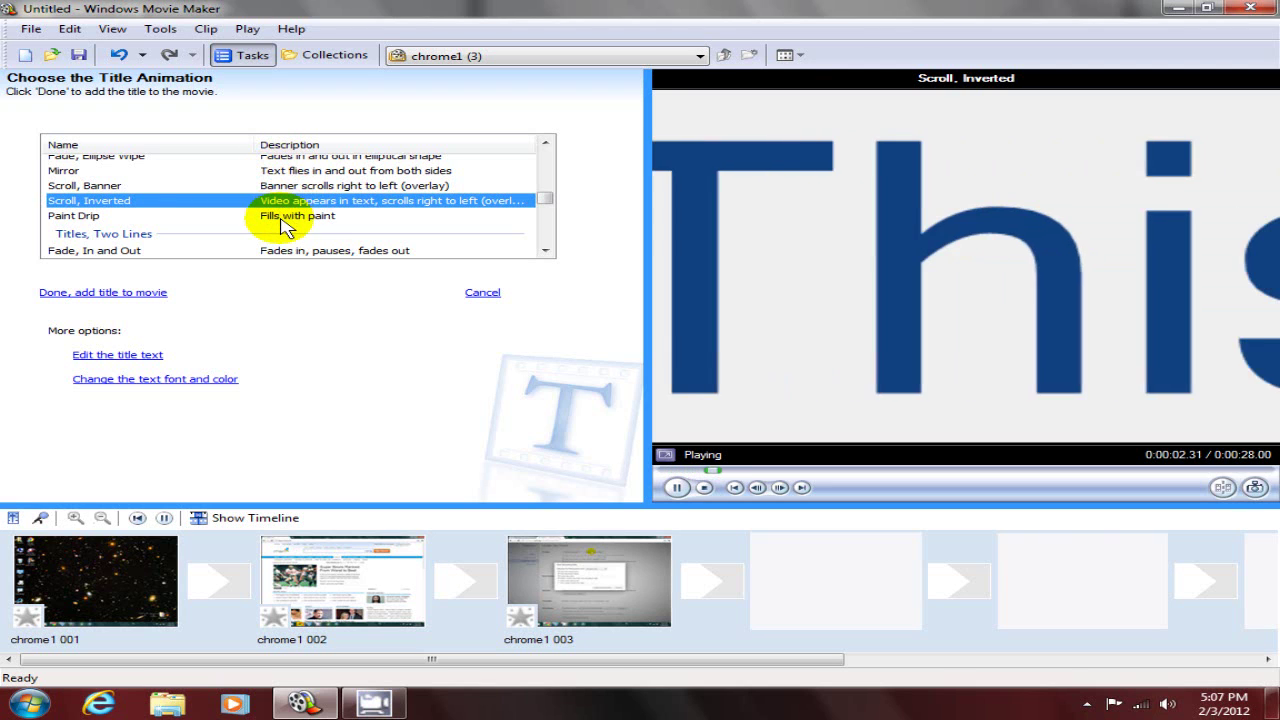
pyautogui.click(281, 220)
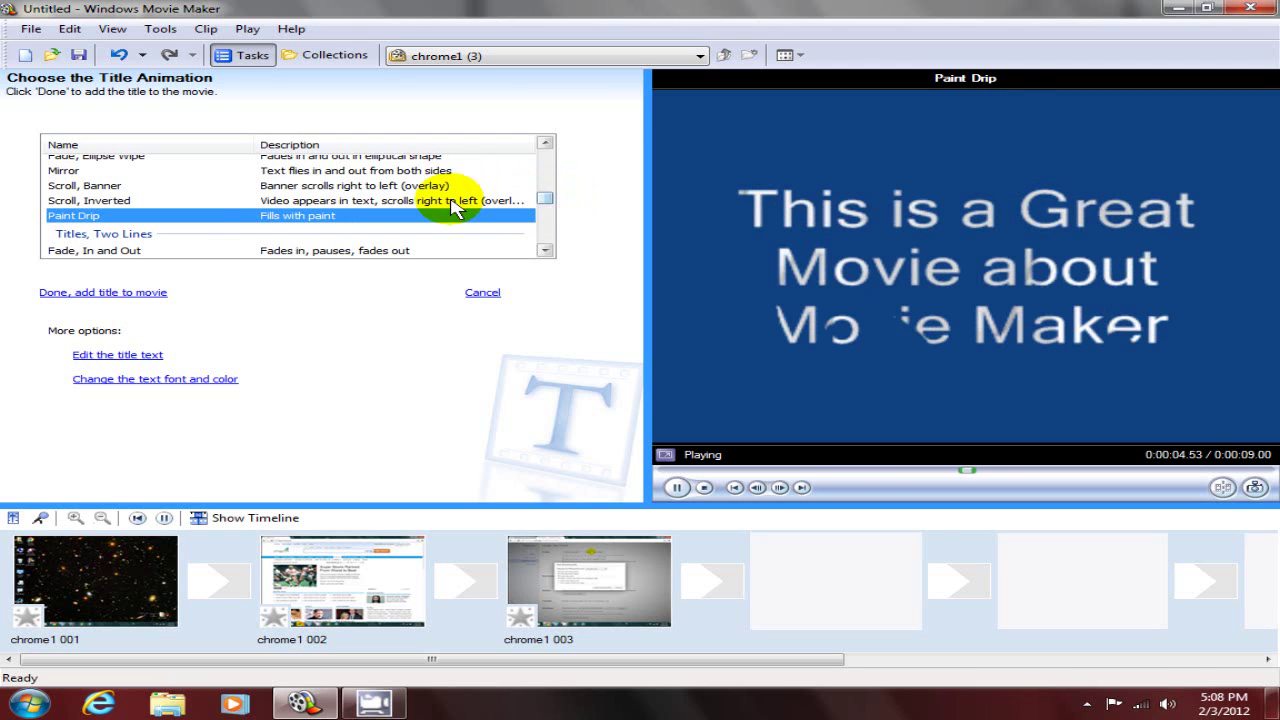
# - Add the title to the movie, play it, then delete the title clip
pyautogui.click(60, 292)
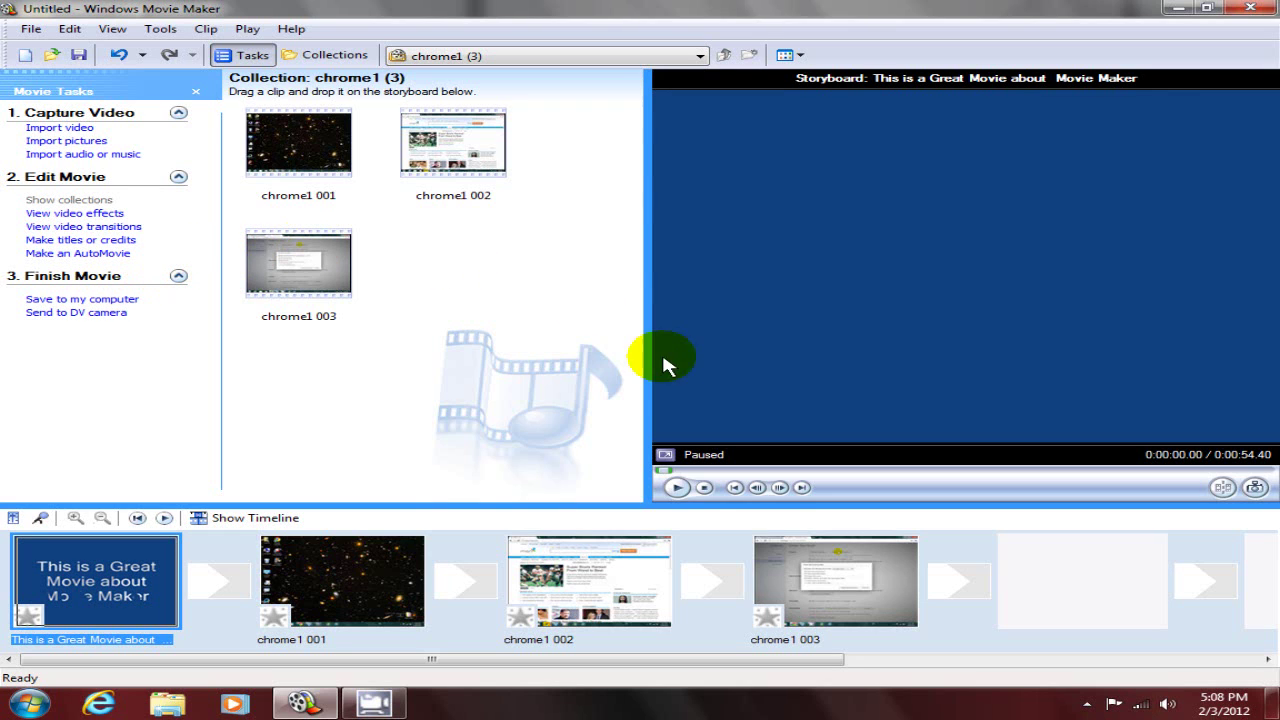
pyautogui.click(678, 488)
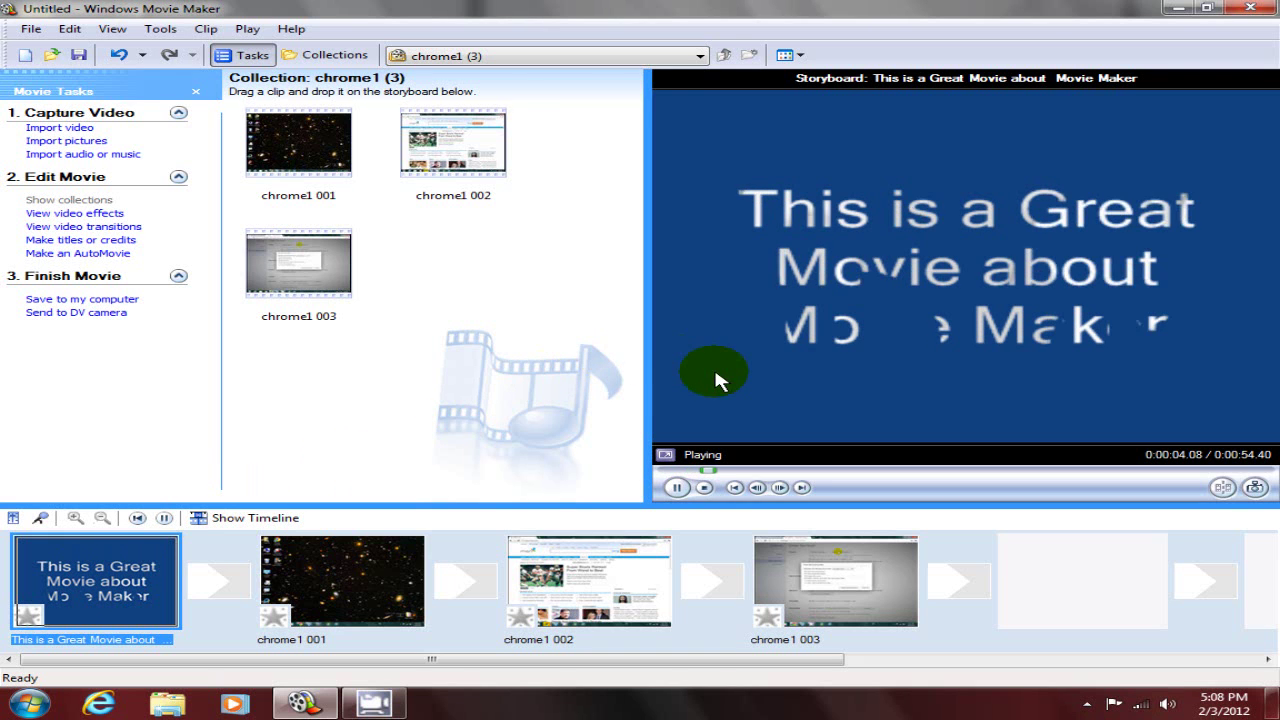
pyautogui.press('Delete')
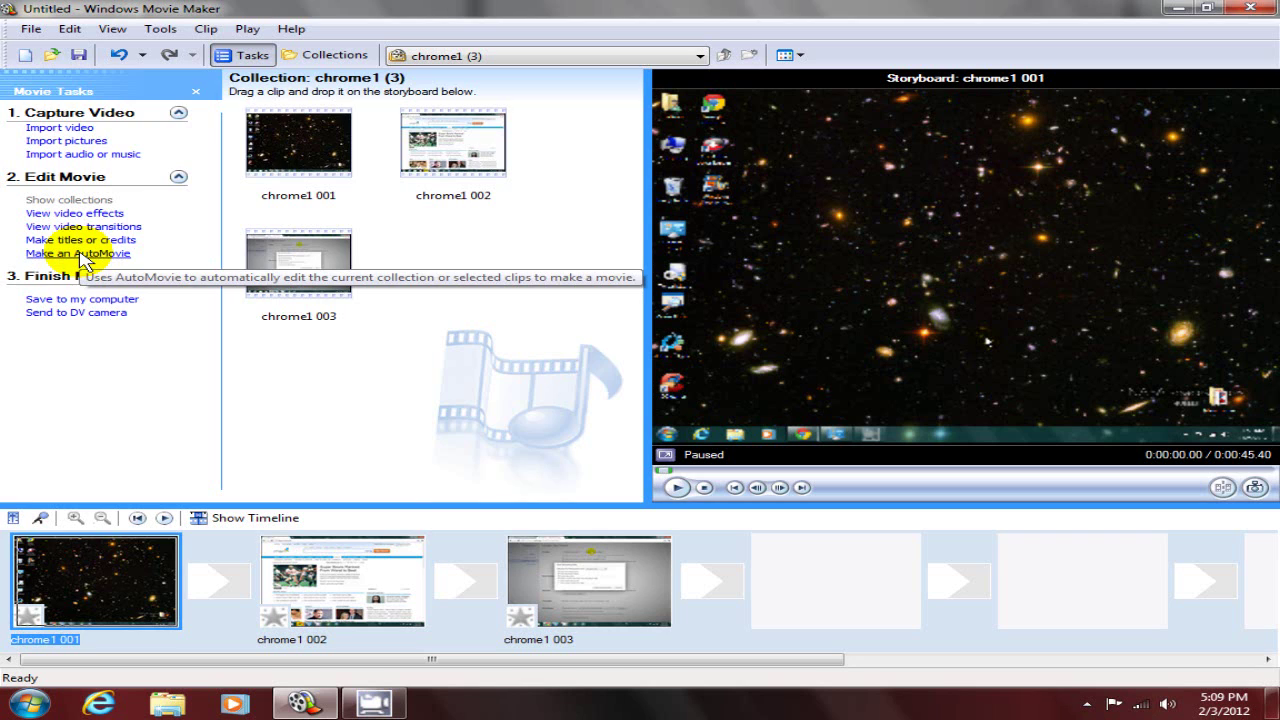
# - Browse the AutoMovie styles and build the AutoMovie in the Flip and Slide style
pyautogui.click(80, 255)
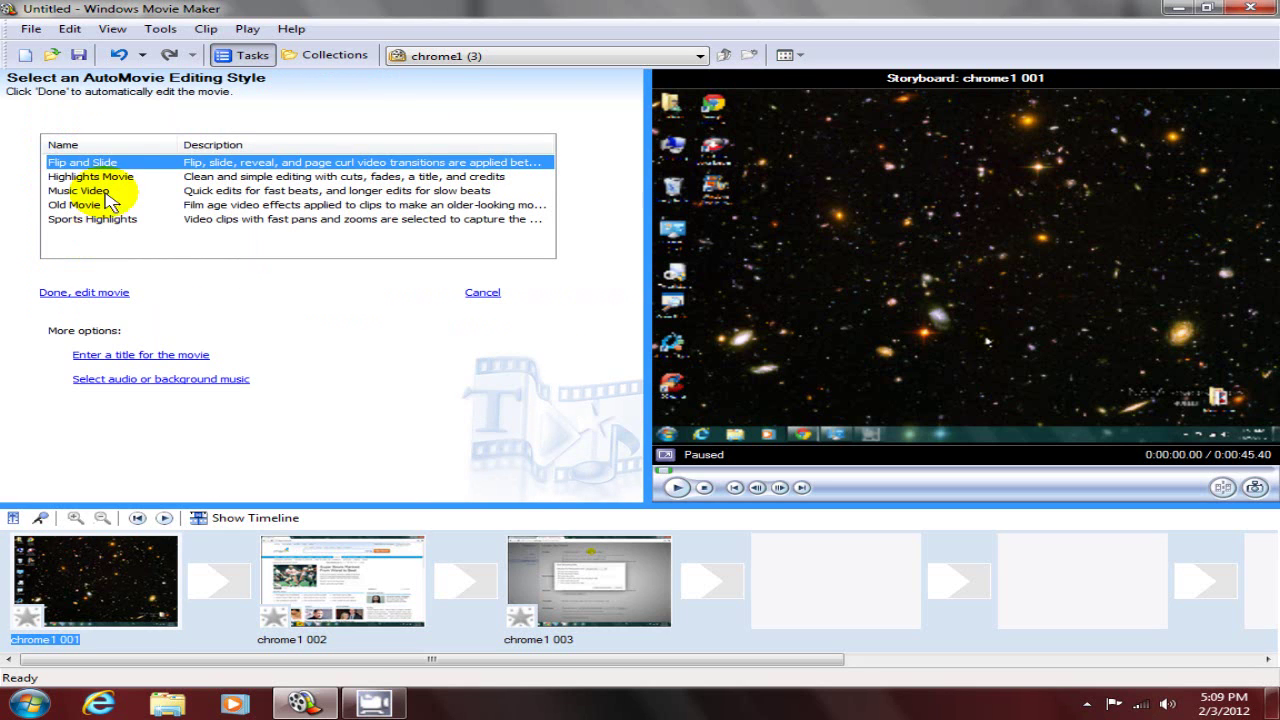
pyautogui.click(108, 177)
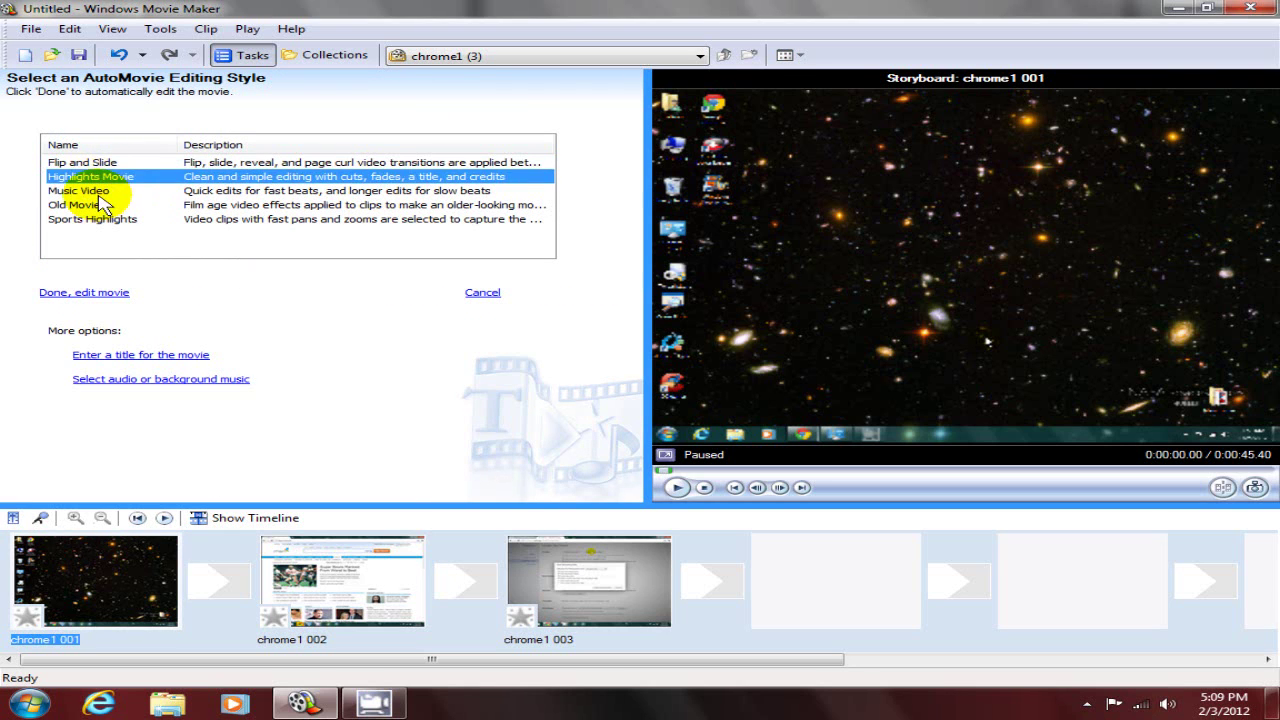
pyautogui.click(100, 192)
pyautogui.click(88, 207)
pyautogui.click(90, 222)
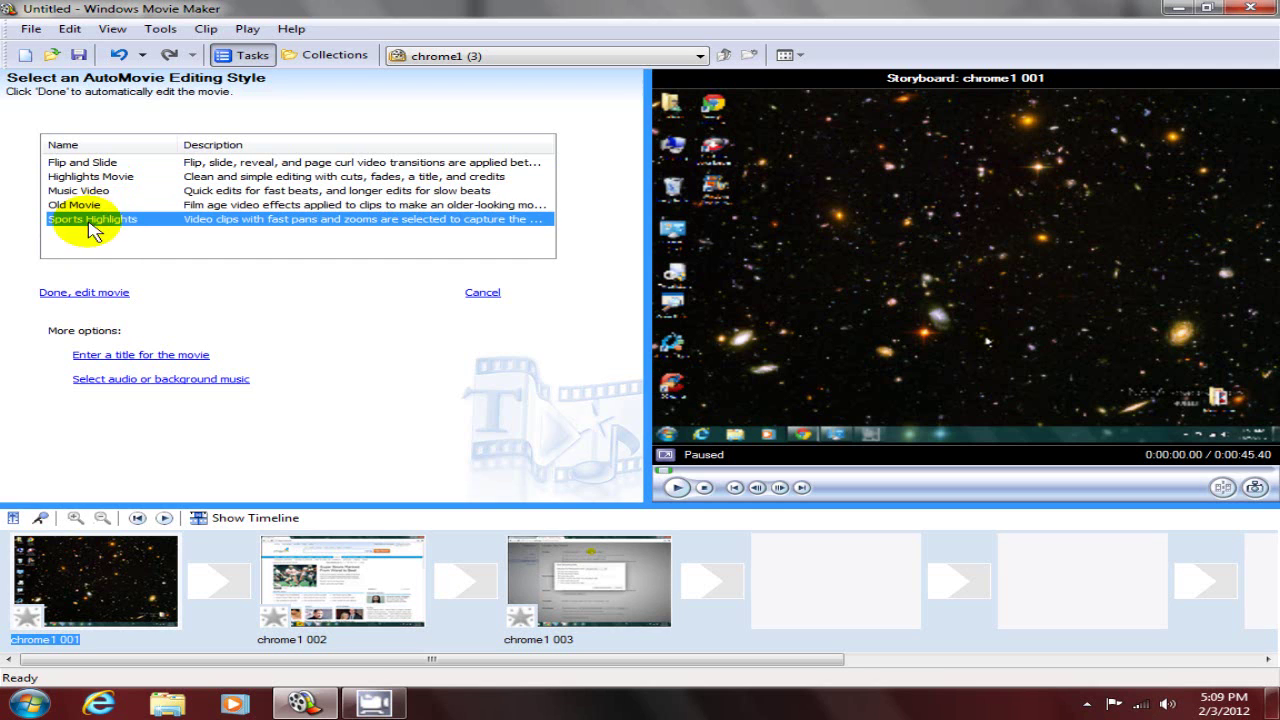
pyautogui.click(115, 177)
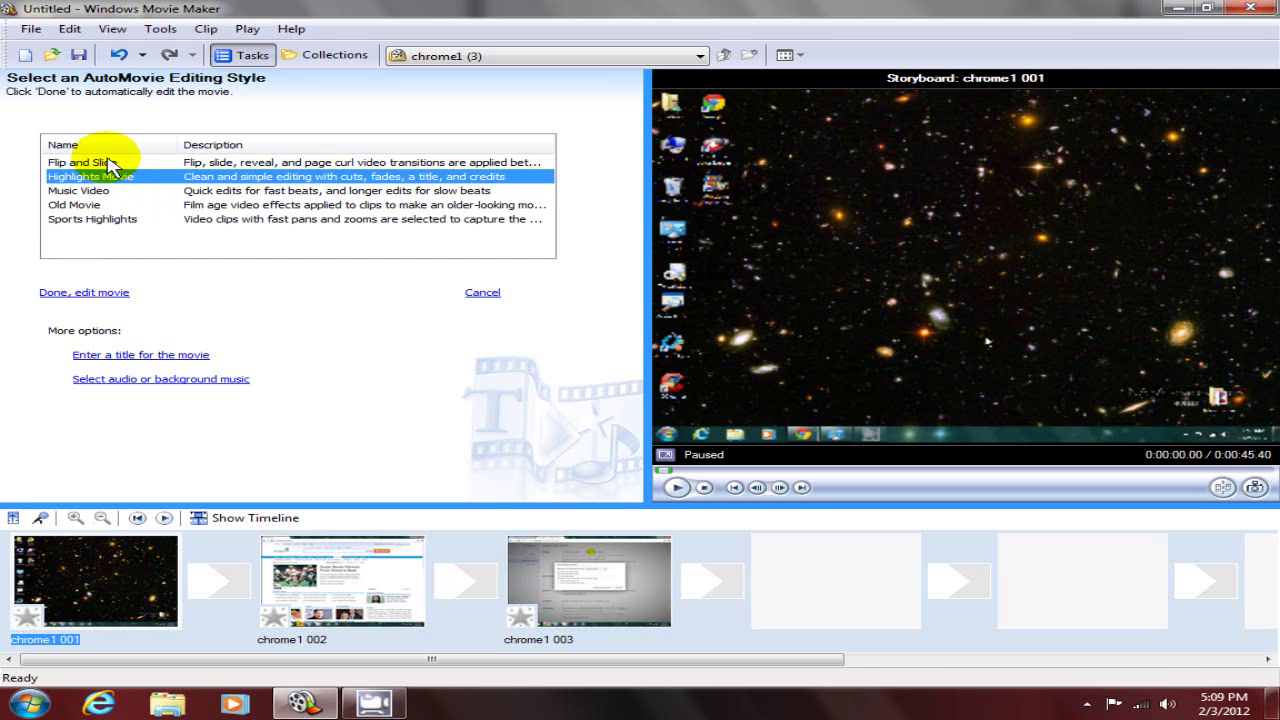
pyautogui.click(110, 163)
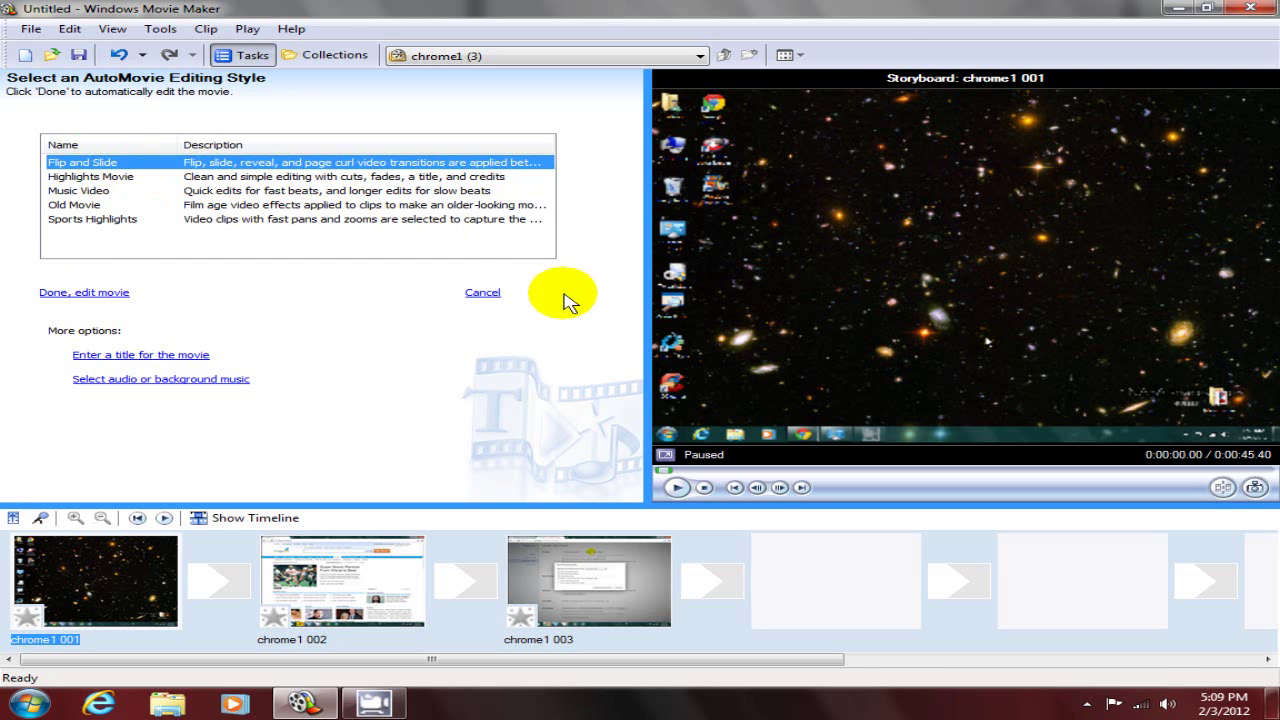
pyautogui.click(60, 296)
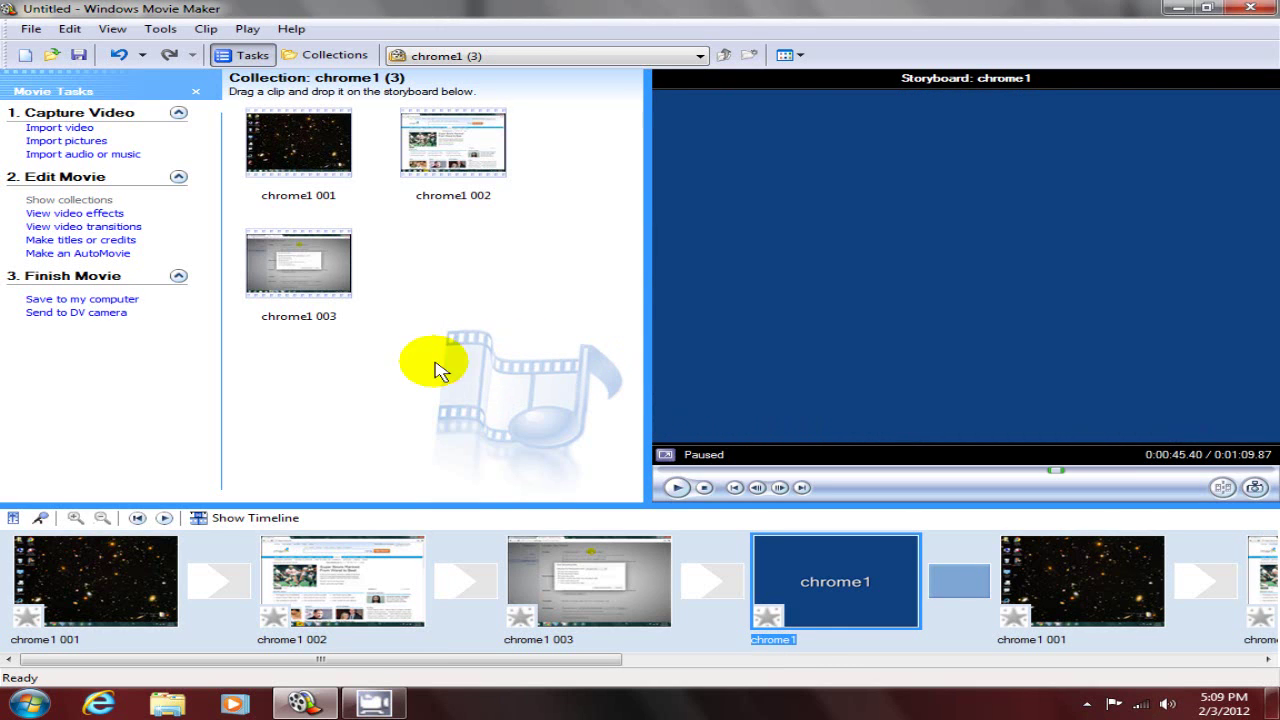
# - Reorder the storyboard clips to chrome1 001, chrome1 003, chrome1 002
pyautogui.moveTo(261, 659); pyautogui.dragTo(212, 712)
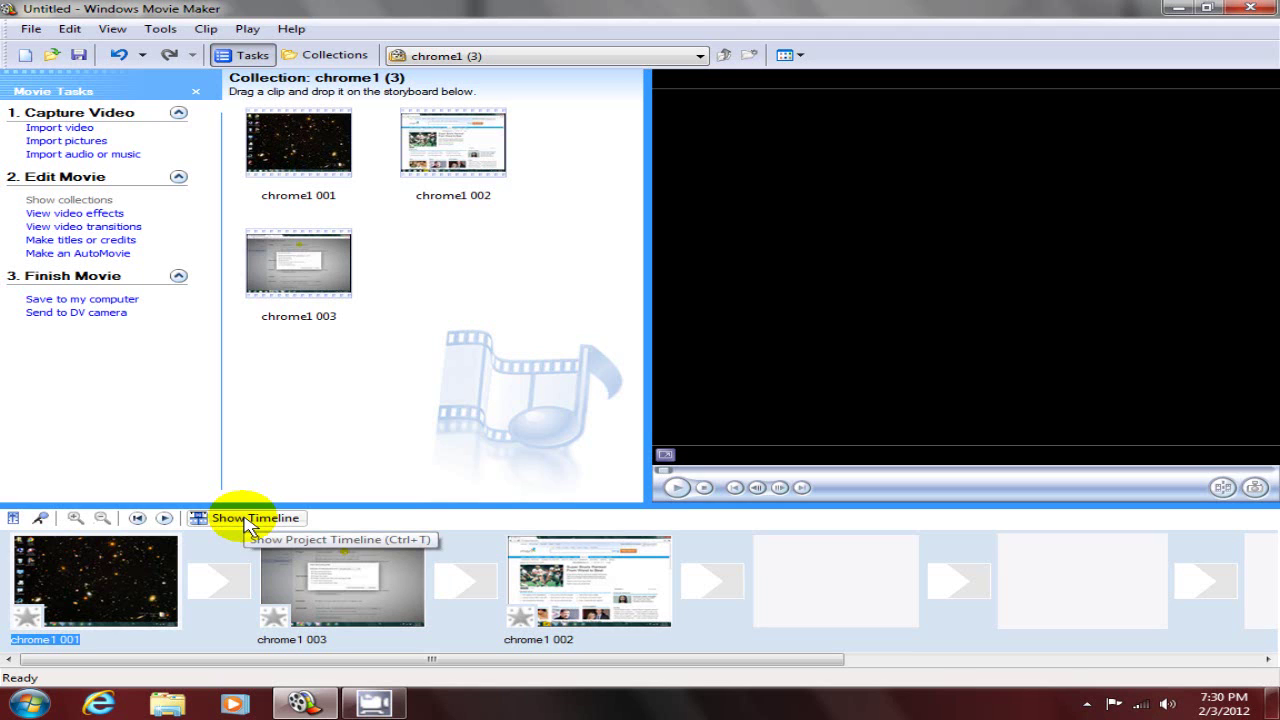
# - In timeline view, split chrome1 003 at about 0:00:18 with Clip > Split
pyautogui.click(245, 520)
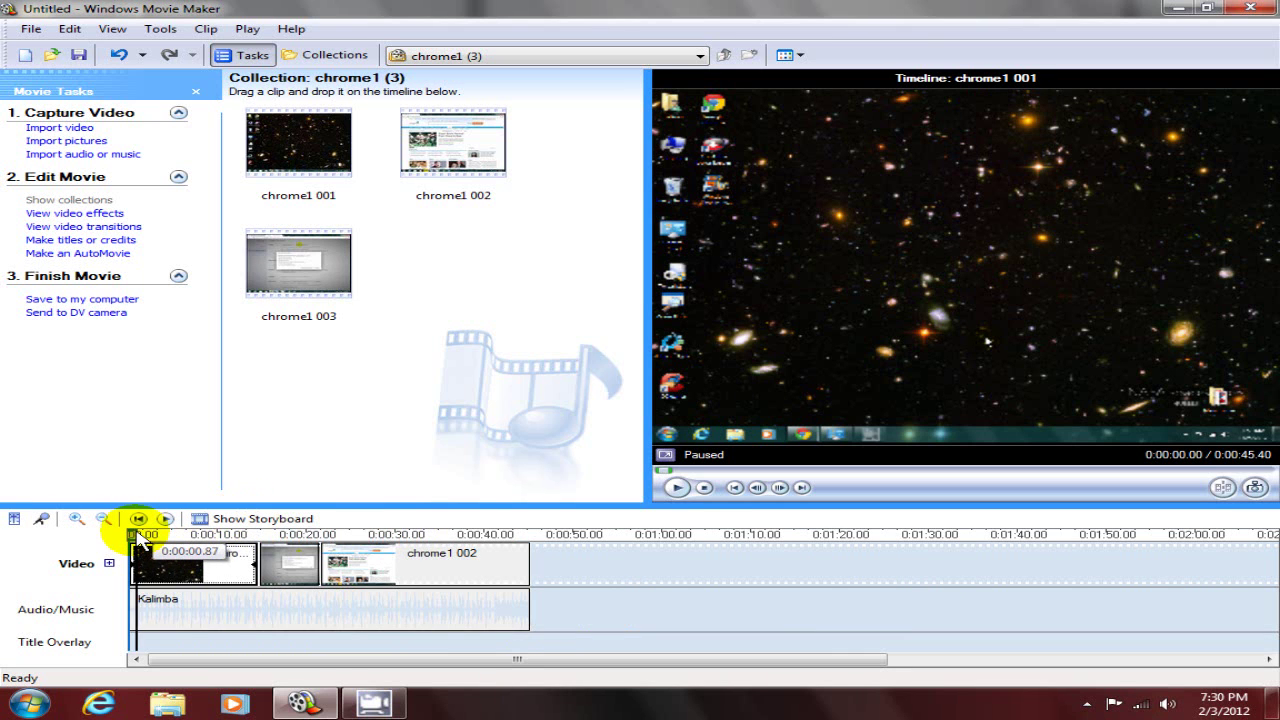
pyautogui.moveTo(137, 540); pyautogui.dragTo(303, 557)
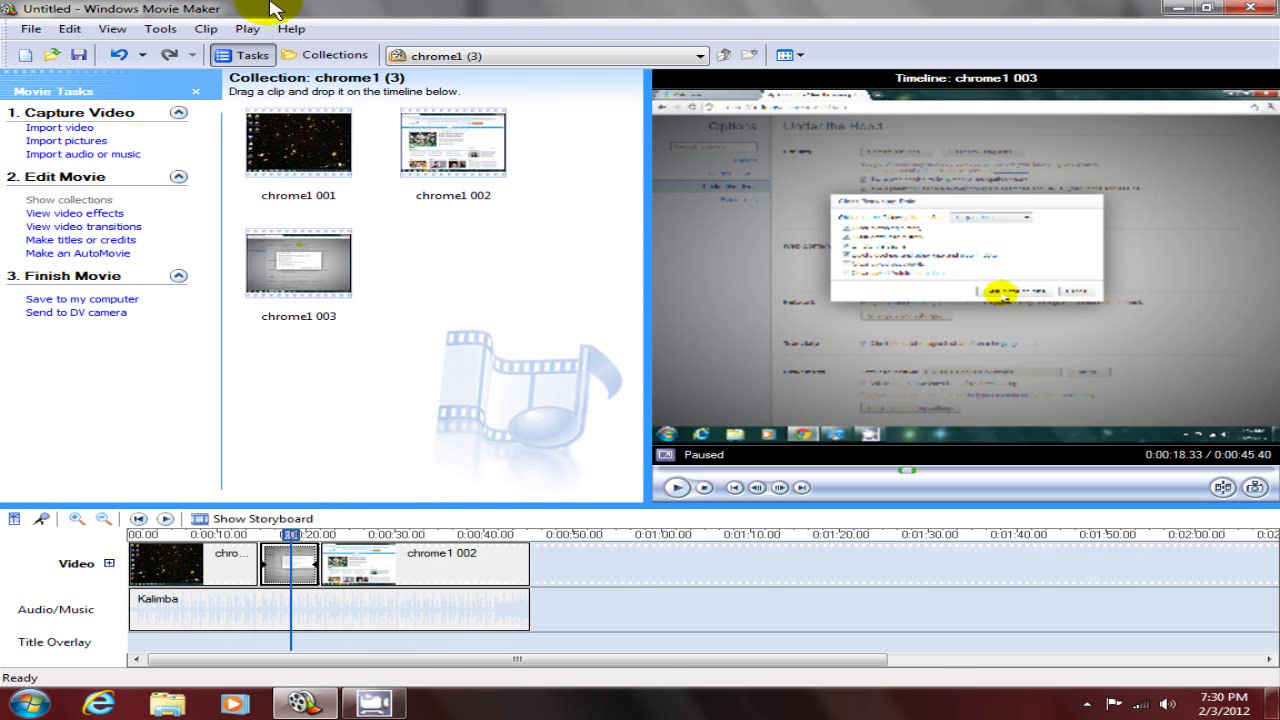
pyautogui.click(207, 31)
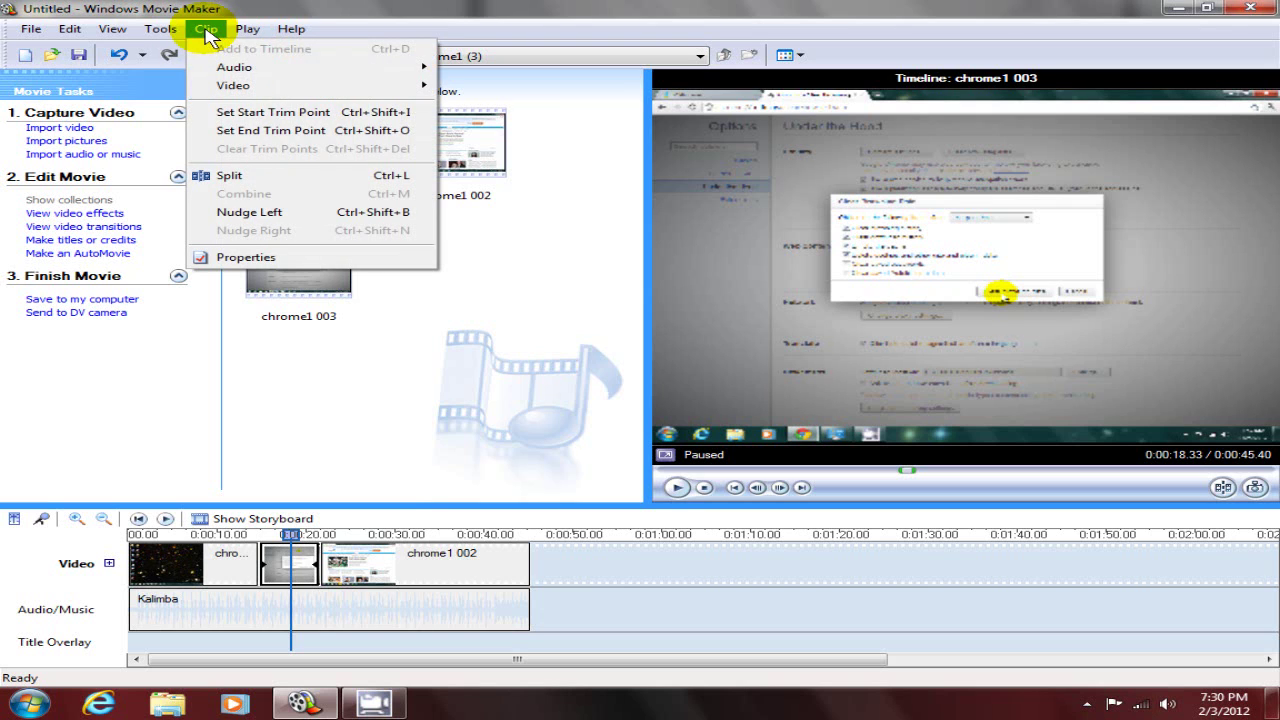
pyautogui.click(220, 178)
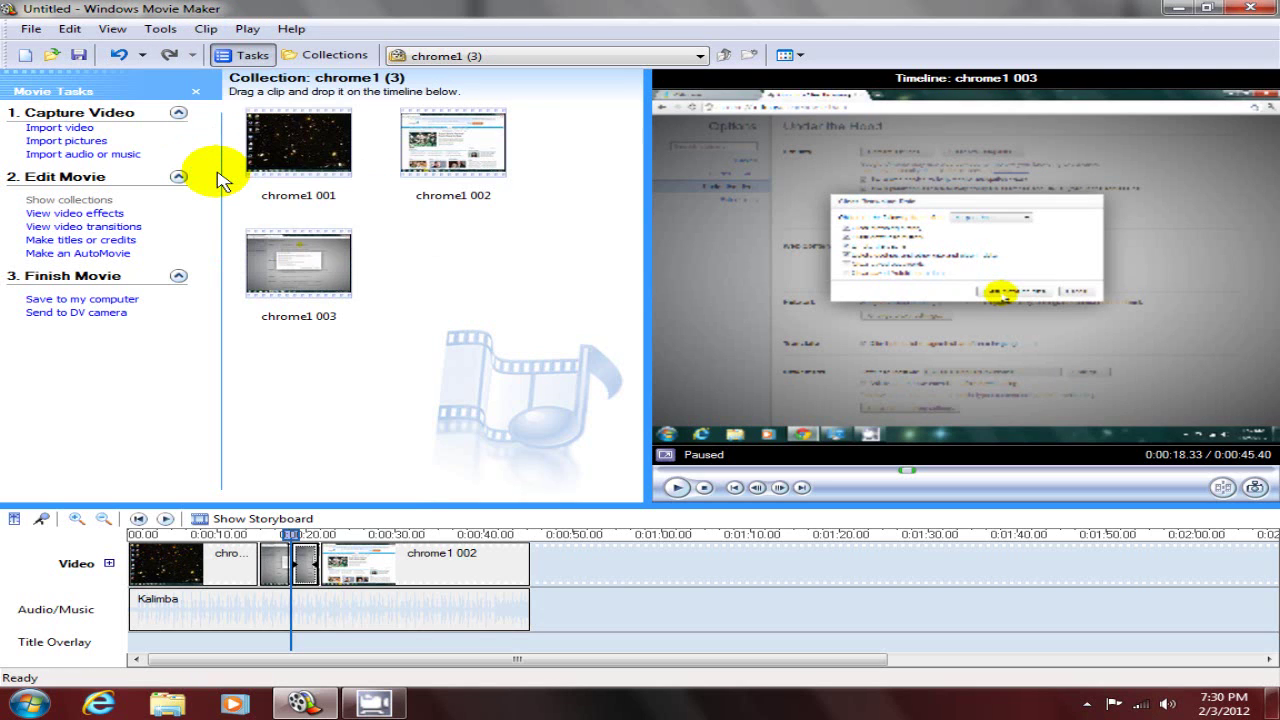
# - Switch to storyboard view and then back to the timeline view
pyautogui.click(262, 518)
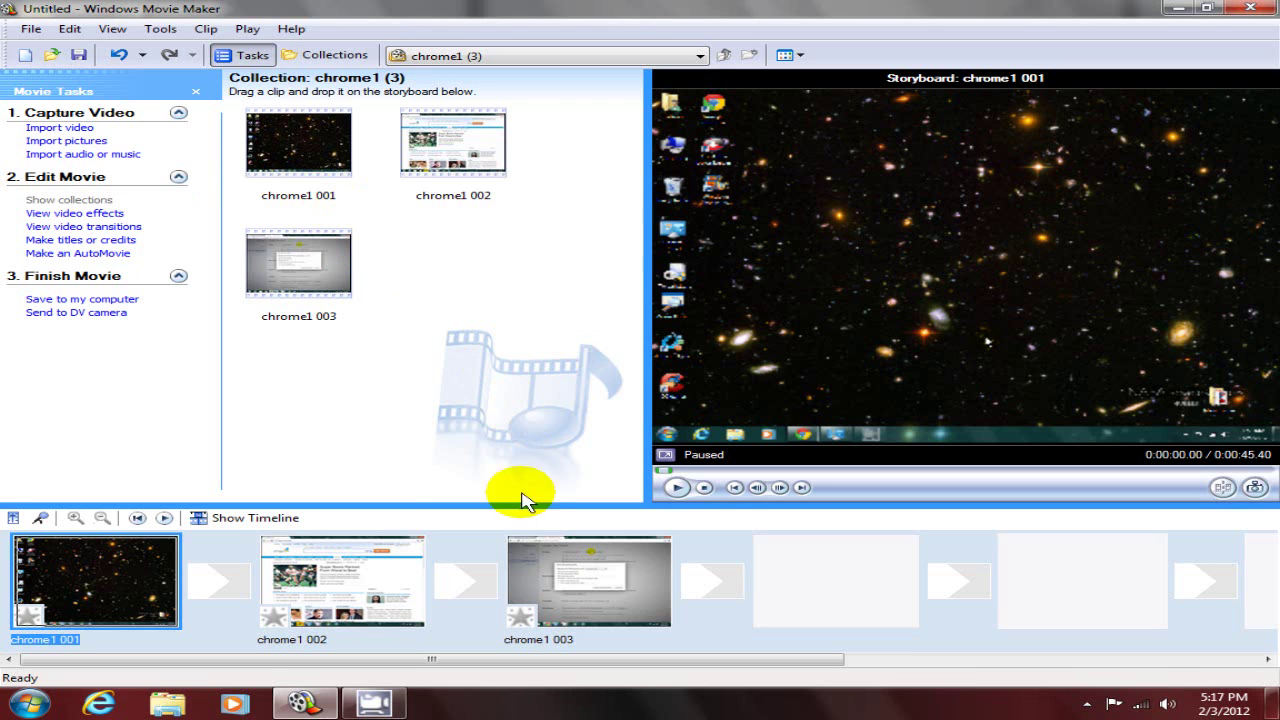
pyautogui.click(245, 520)
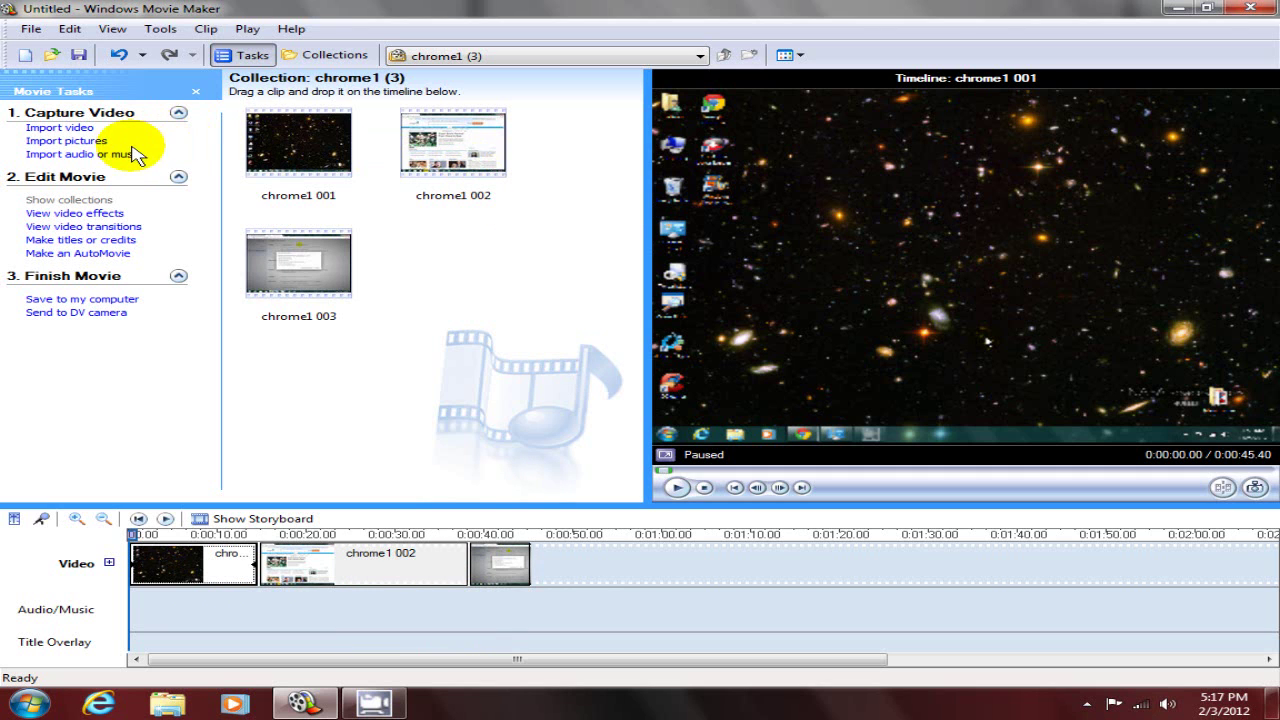
# - Import Kalimba.mp3 into the chrome1 collection and place it on the timeline
pyautogui.click(88, 155)
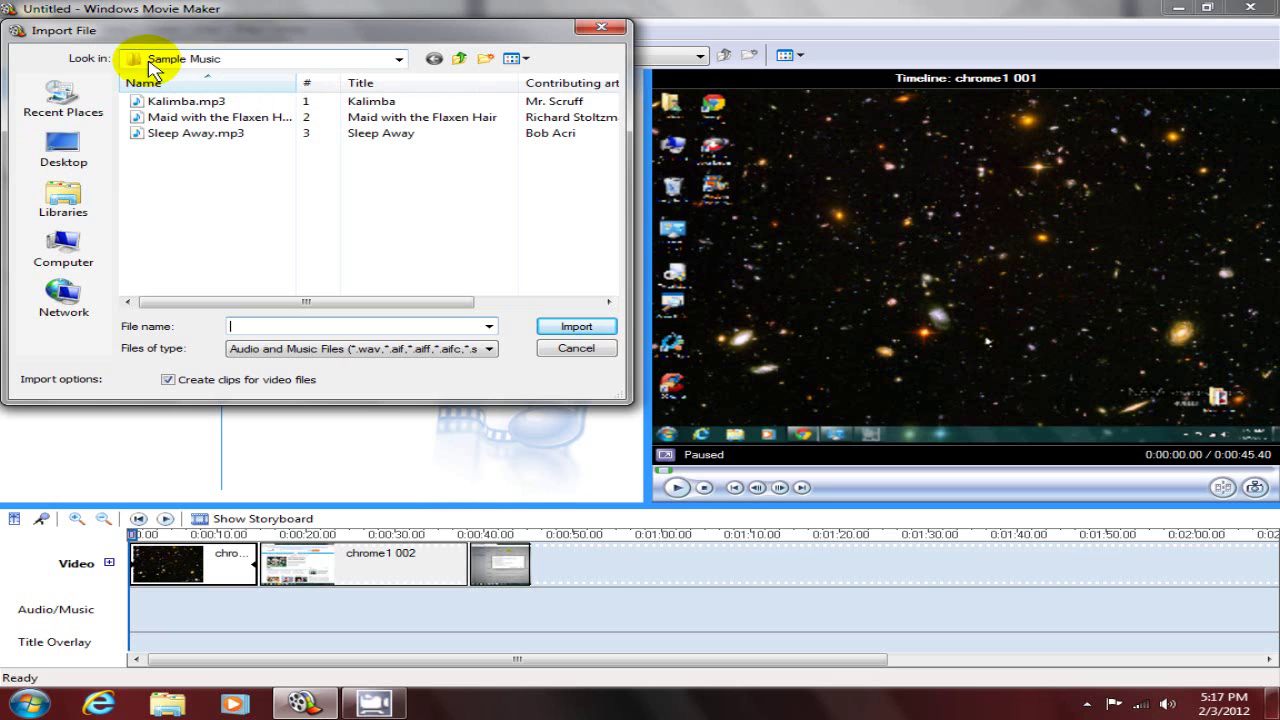
pyautogui.click(175, 104)
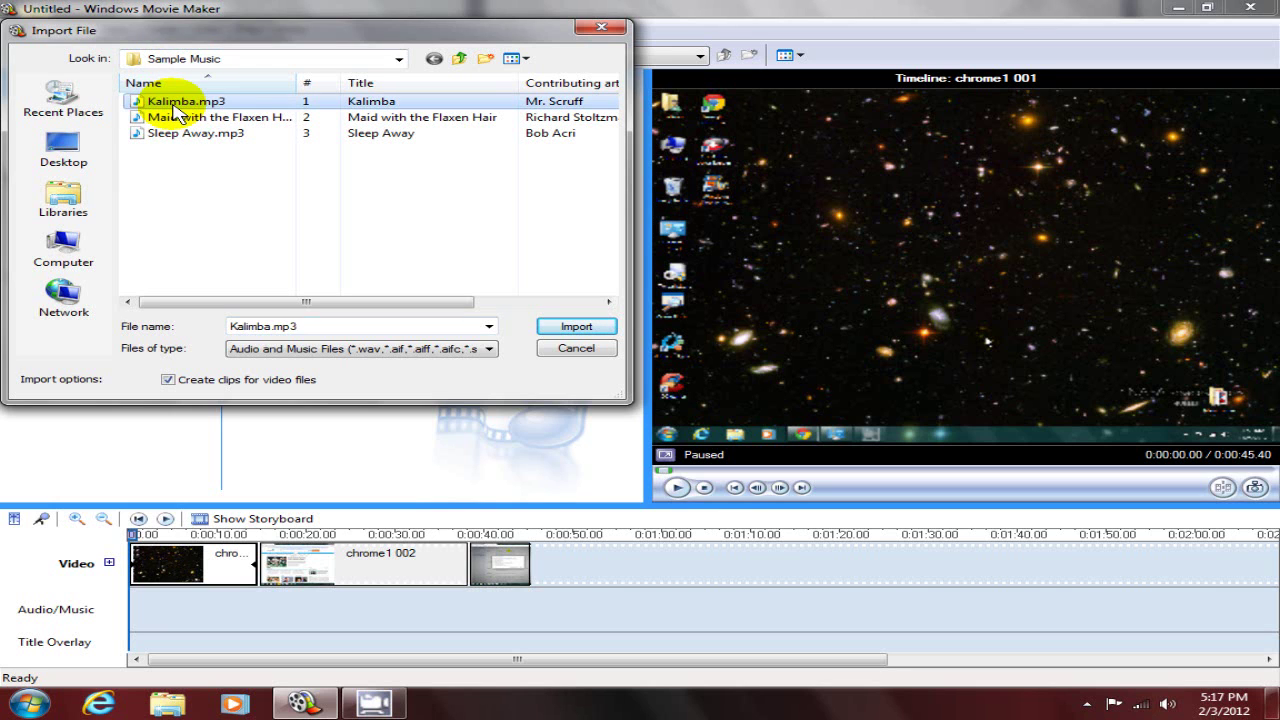
pyautogui.click(570, 327)
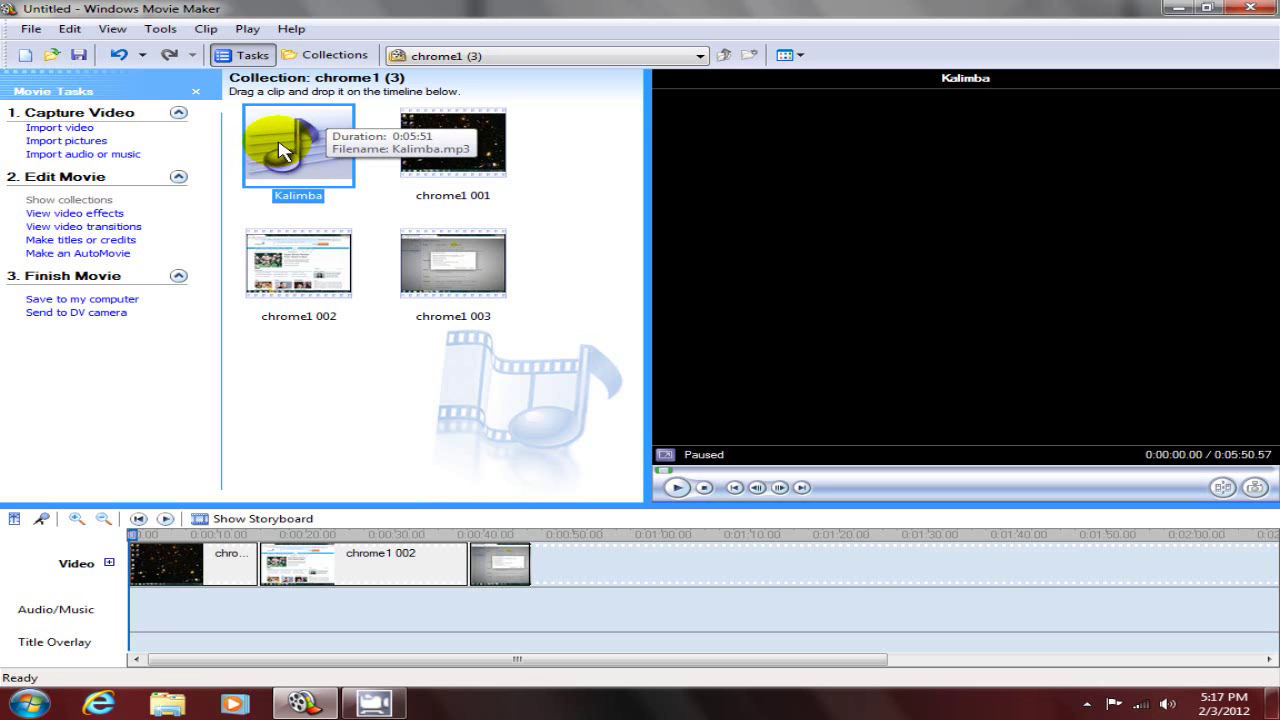
pyautogui.moveTo(281, 150); pyautogui.dragTo(118, 612)
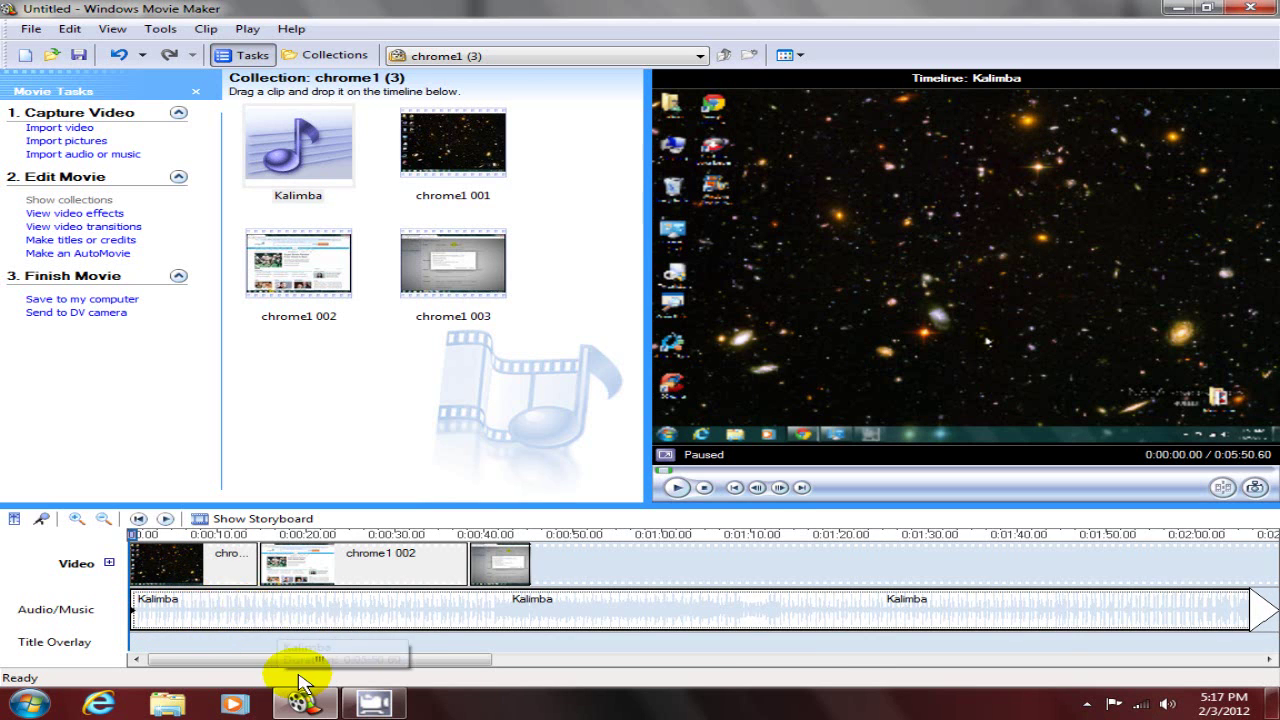
pyautogui.moveTo(281, 662); pyautogui.dragTo(988, 660)
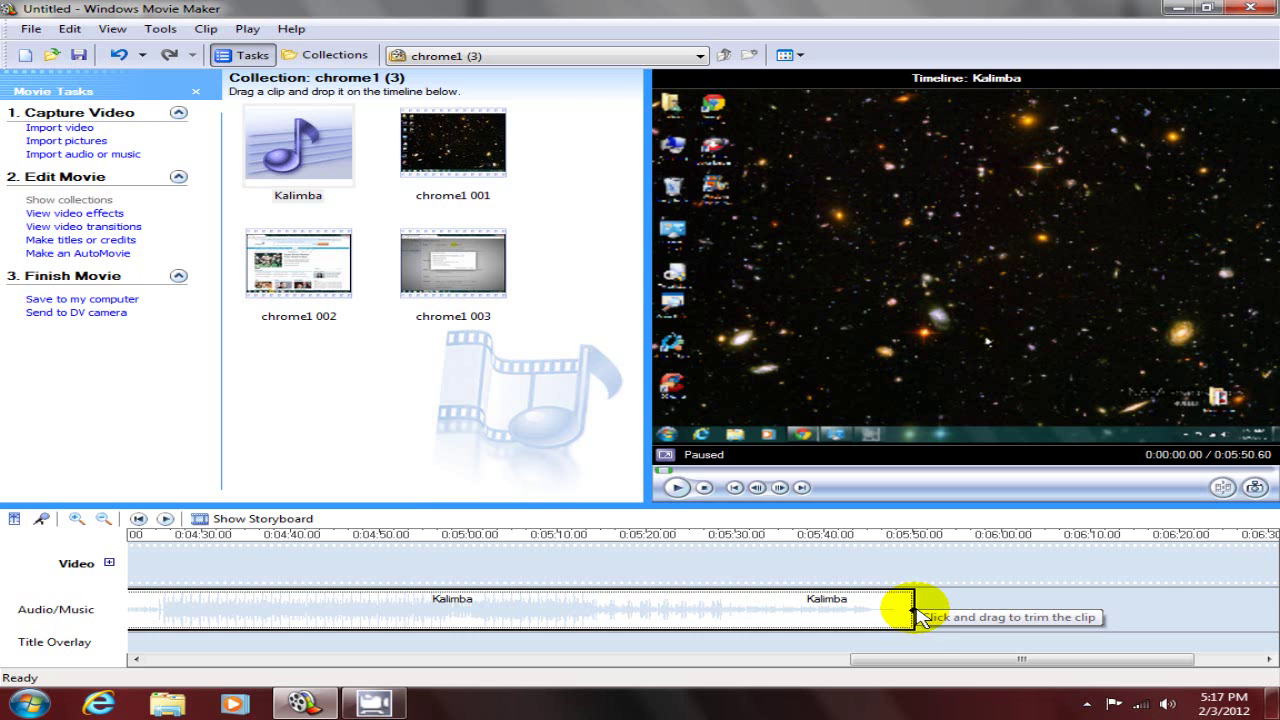
# - Trim the Kalimba music from its end so it stops at 0:00:45 with the last clip
pyautogui.moveTo(916, 612); pyautogui.dragTo(128, 636)
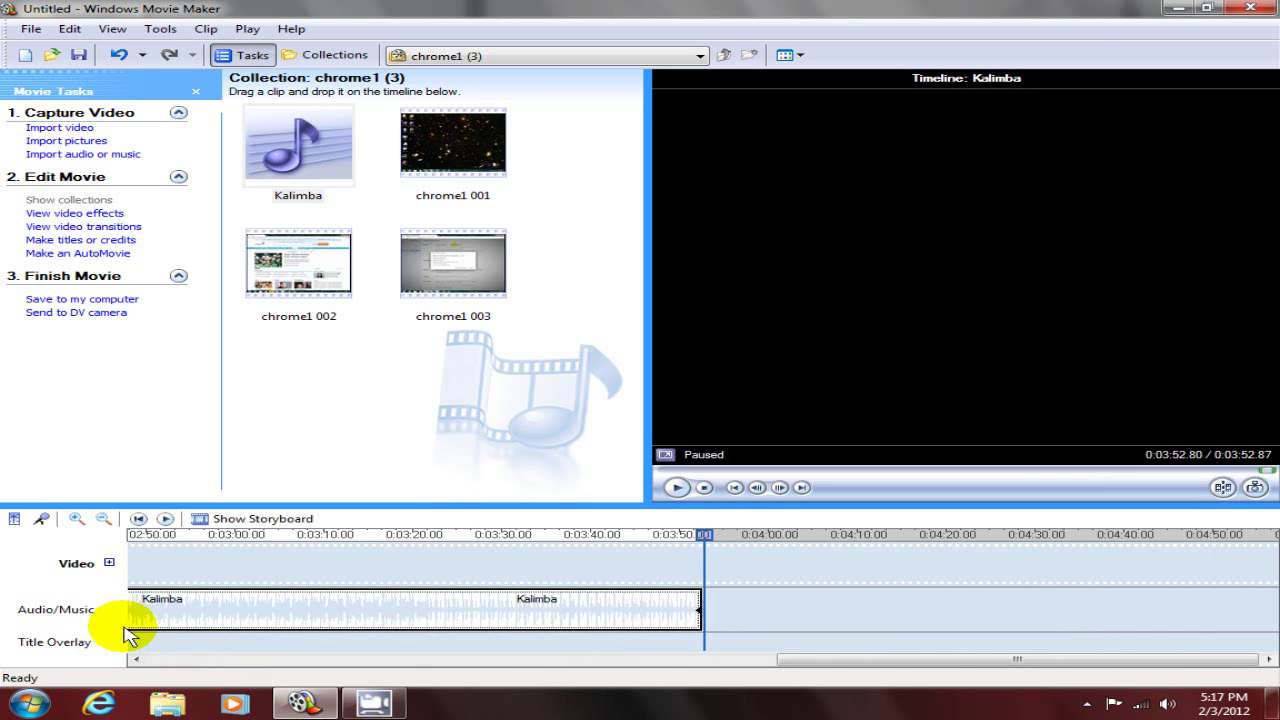
pyautogui.moveTo(700, 611); pyautogui.dragTo(130, 635)
pyautogui.moveTo(212, 623); pyautogui.dragTo(210, 623)
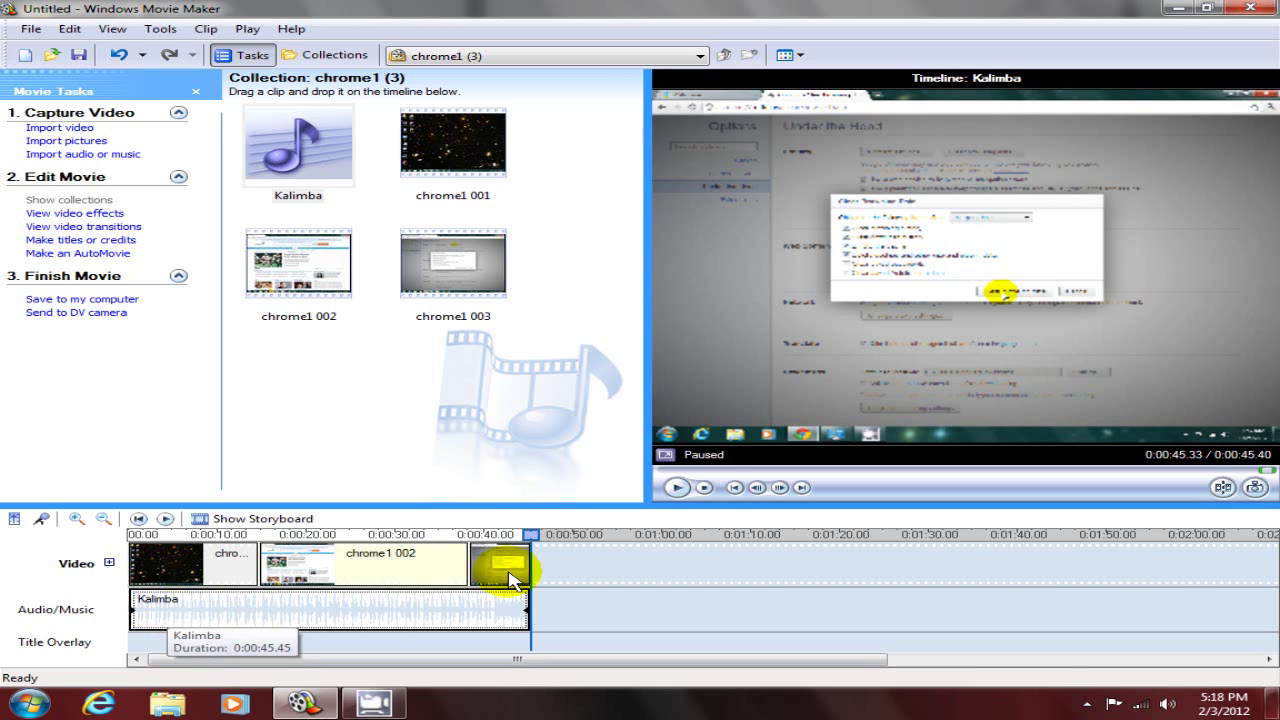
# - Preview the movie from the start, then return the project to storyboard view
pyautogui.click(677, 488)
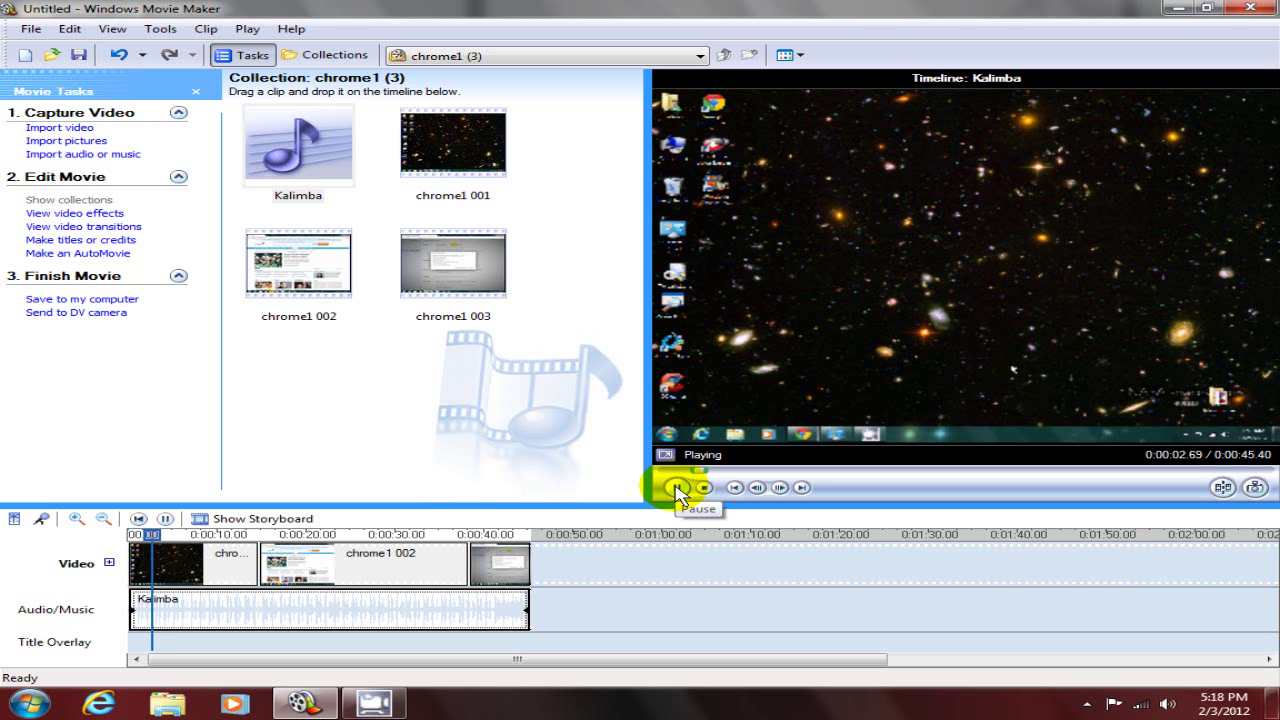
pyautogui.click(677, 488)
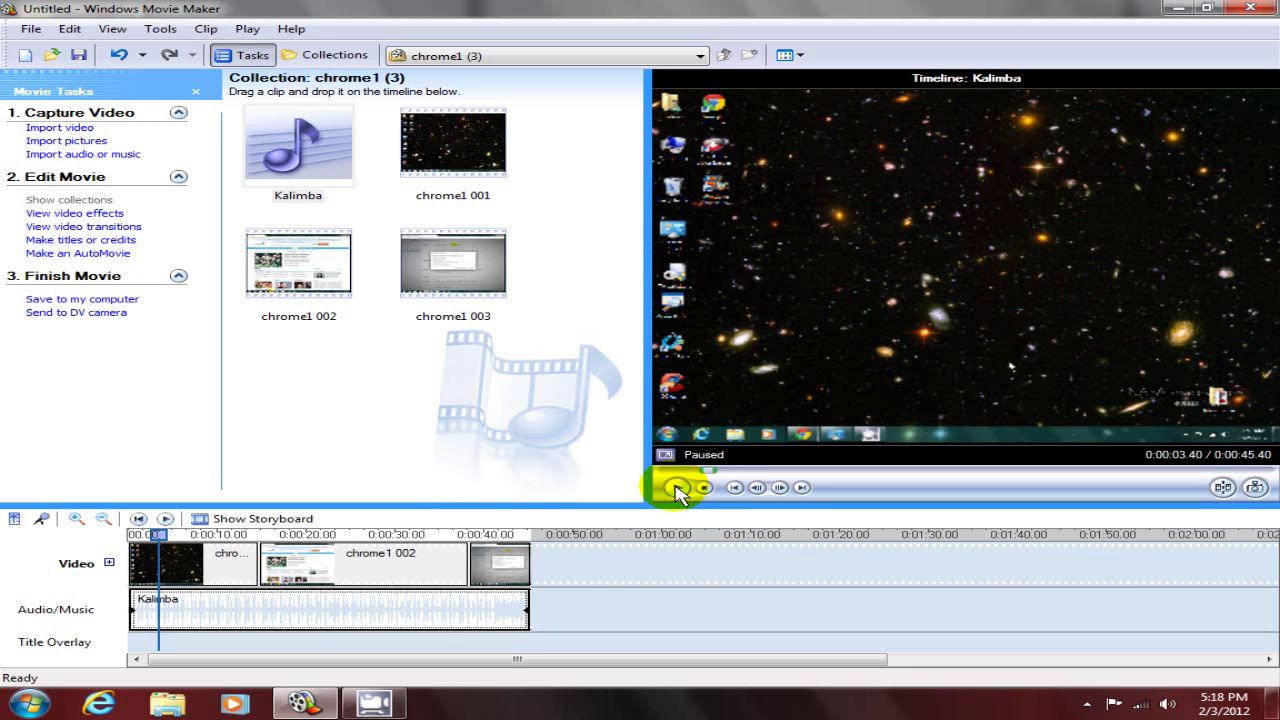
pyautogui.hotkey('ctrl', 'z')
pyautogui.hotkey('ctrl', 'z')
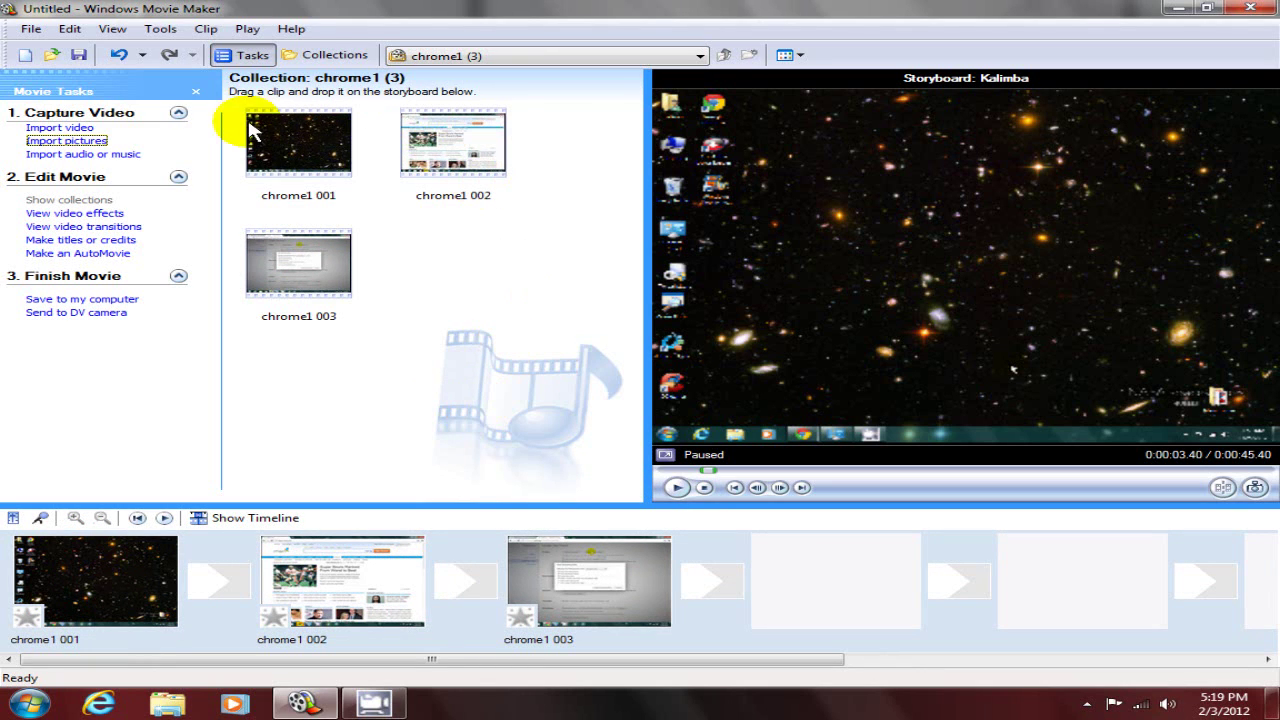
pyautogui.click(66, 141)
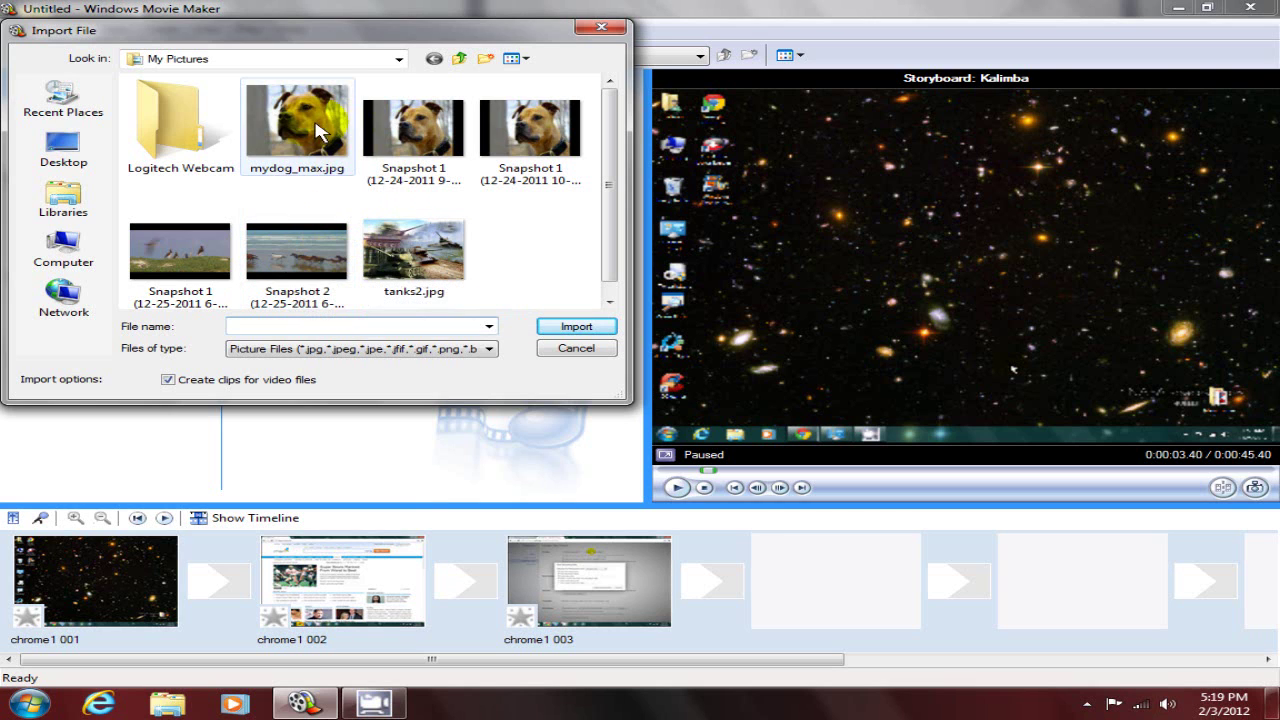
pyautogui.click(380, 248)
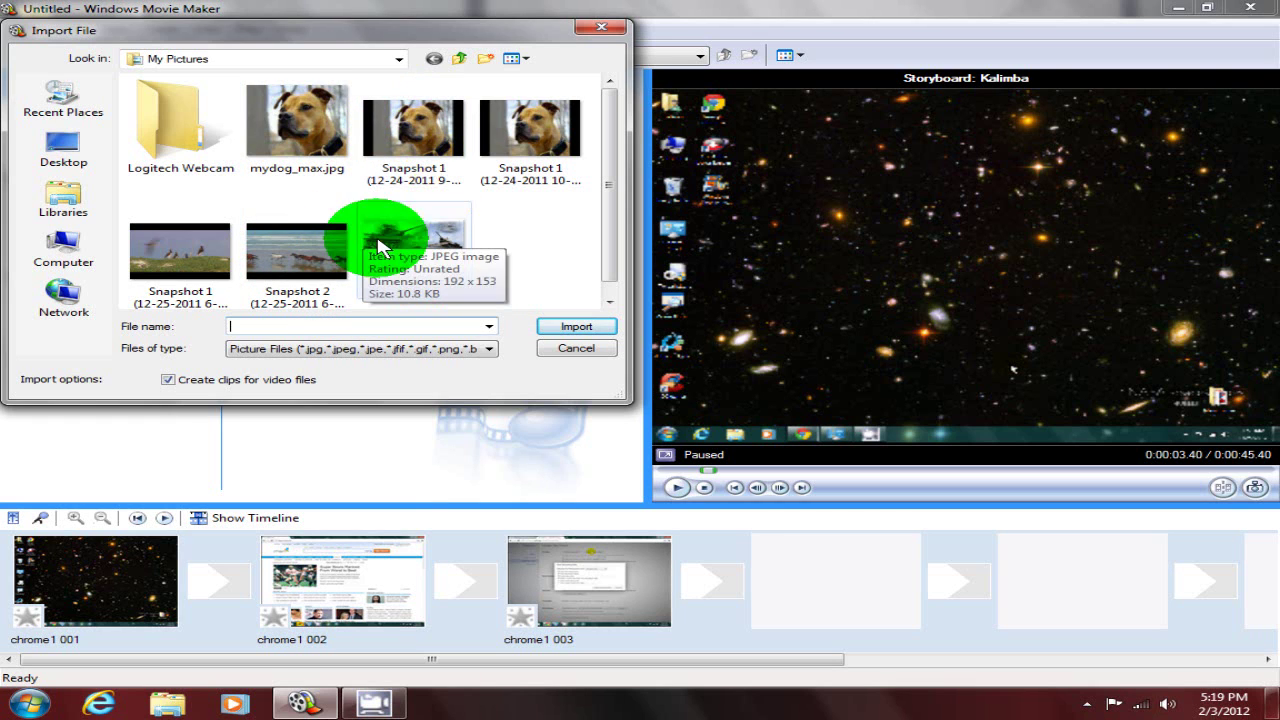
pyautogui.click(578, 327)
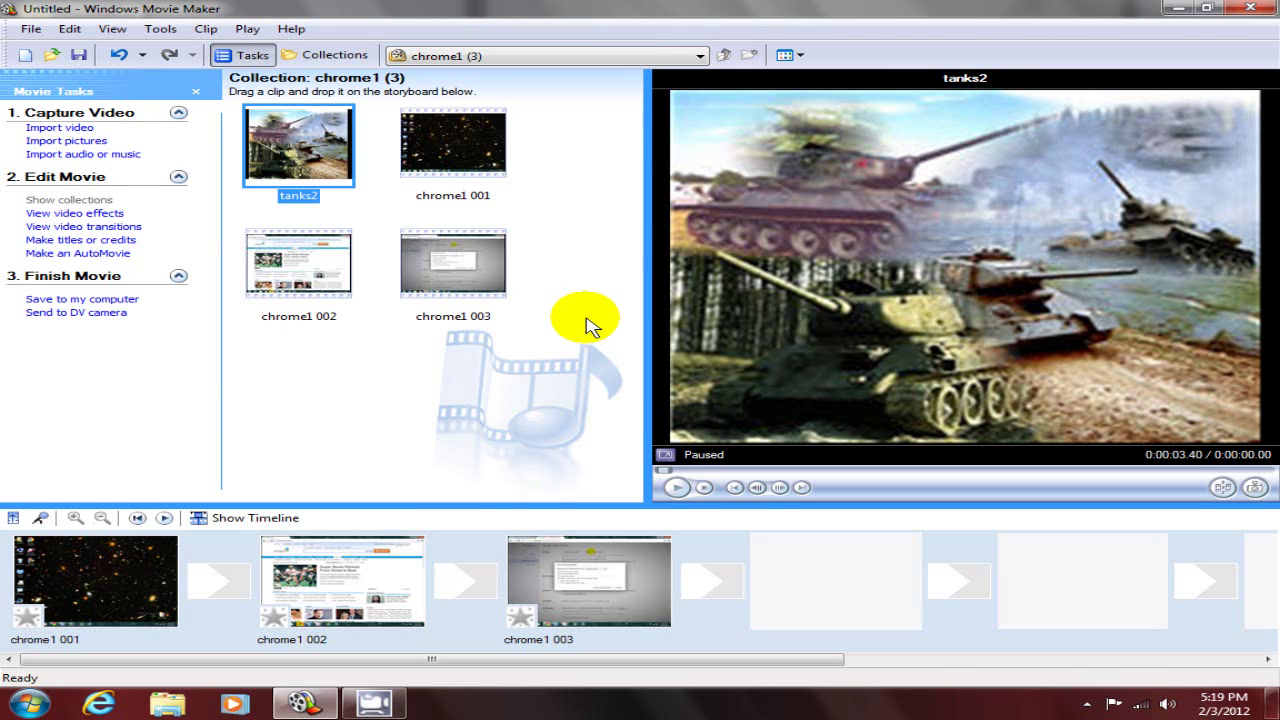
pyautogui.moveTo(298, 135); pyautogui.dragTo(817, 585)
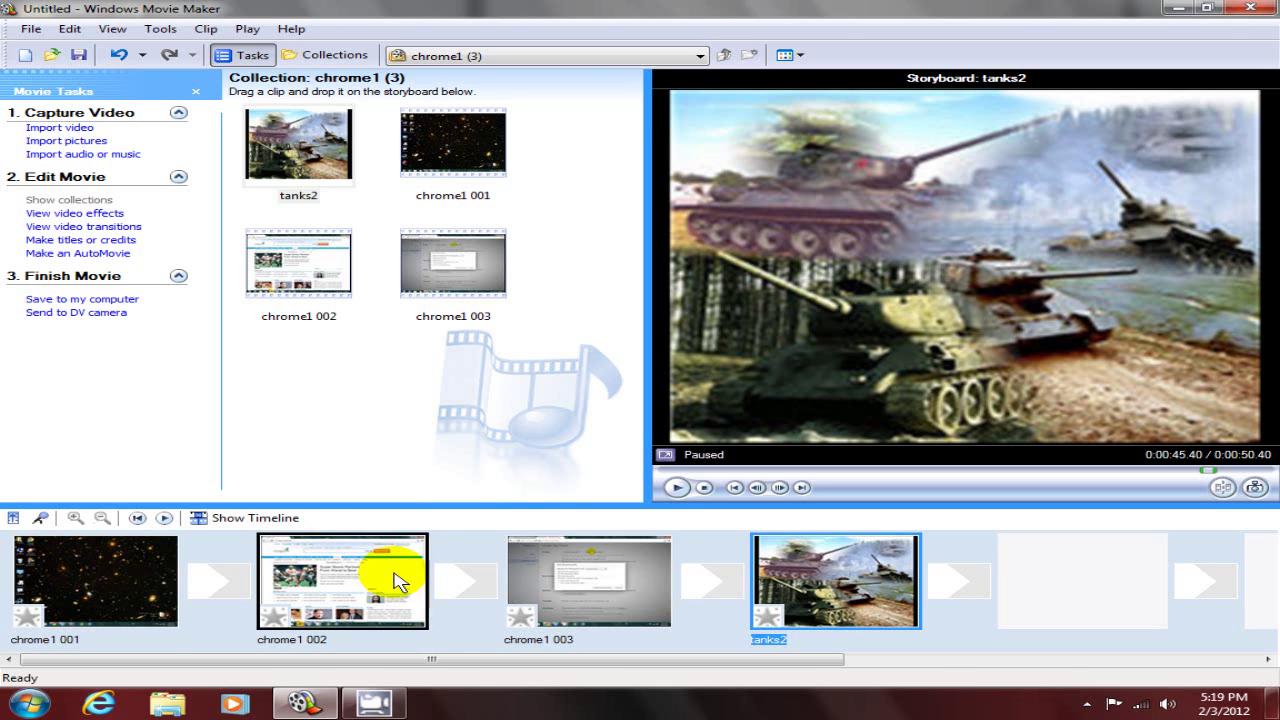
pyautogui.moveTo(806, 571)
pyautogui.mouseDown()
pyautogui.moveTo(451, 560)
pyautogui.moveTo(205, 575)
pyautogui.mouseUp()
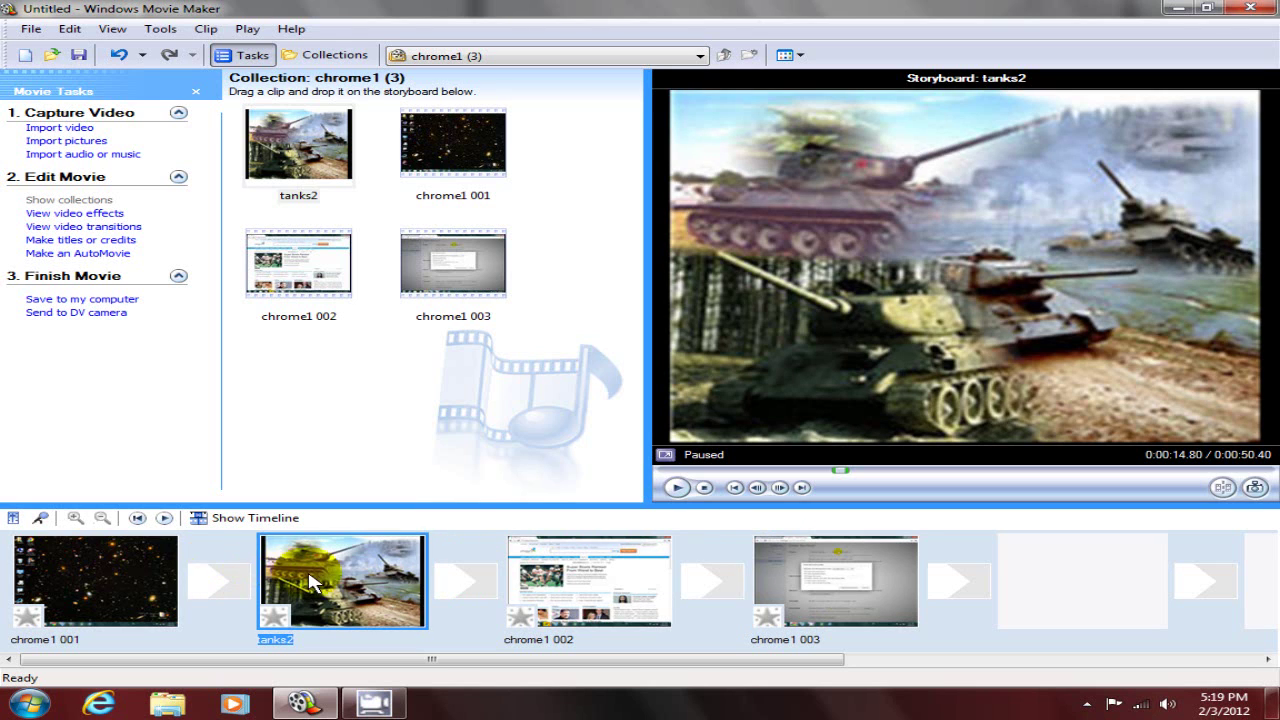
pyautogui.moveTo(310, 583); pyautogui.dragTo(962, 572)
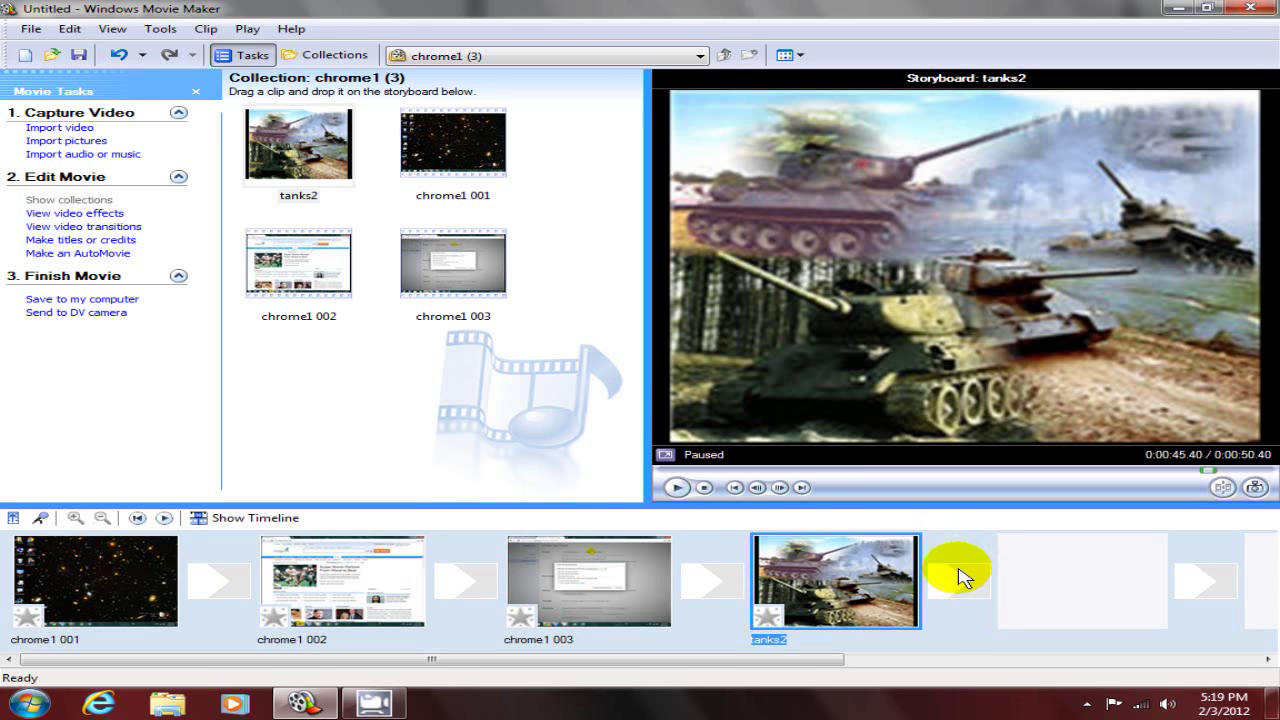
pyautogui.rightClick(834, 580)
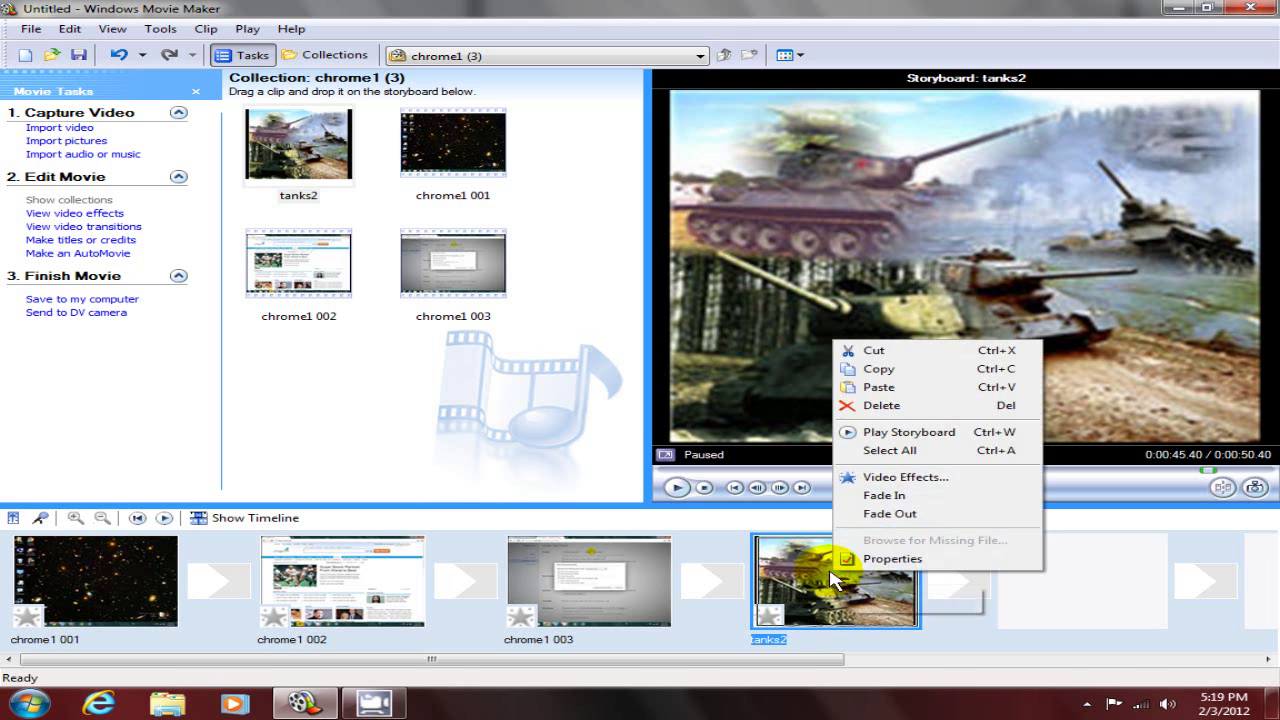
pyautogui.click(895, 410)
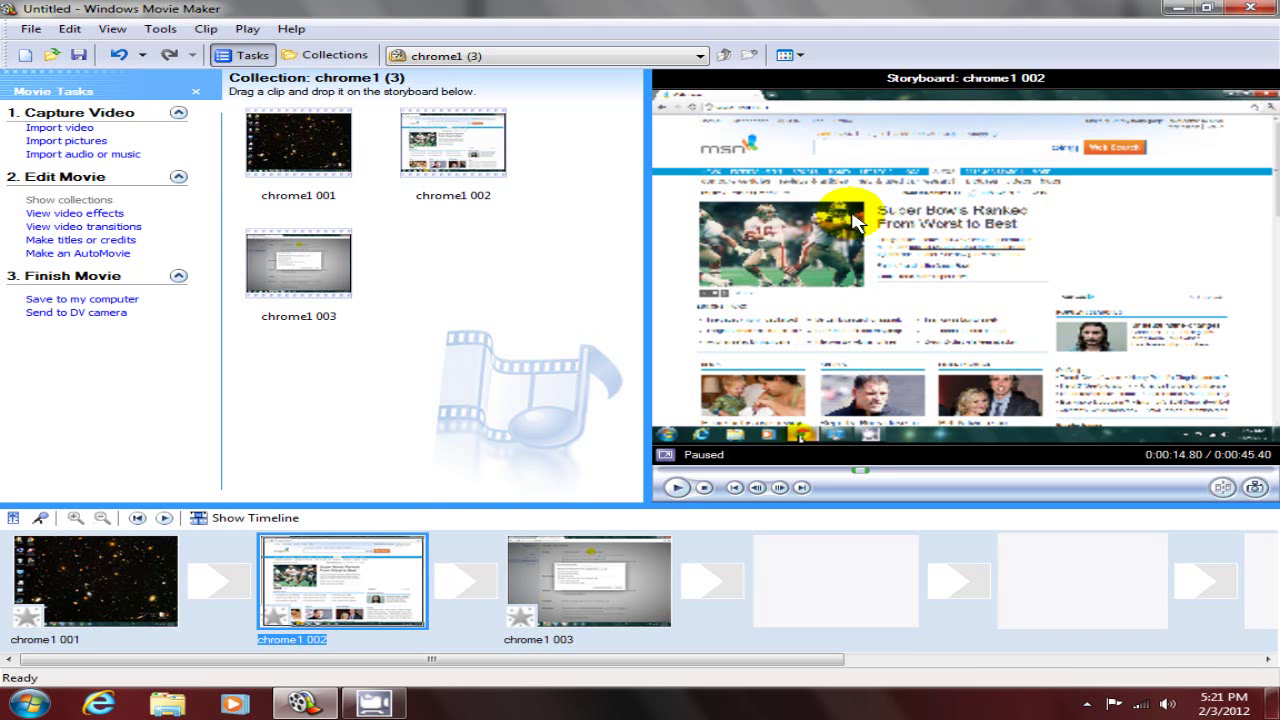
# - Take a picture from the preview and save it as chrome1 002_0001.jpg
pyautogui.click(162, 30)
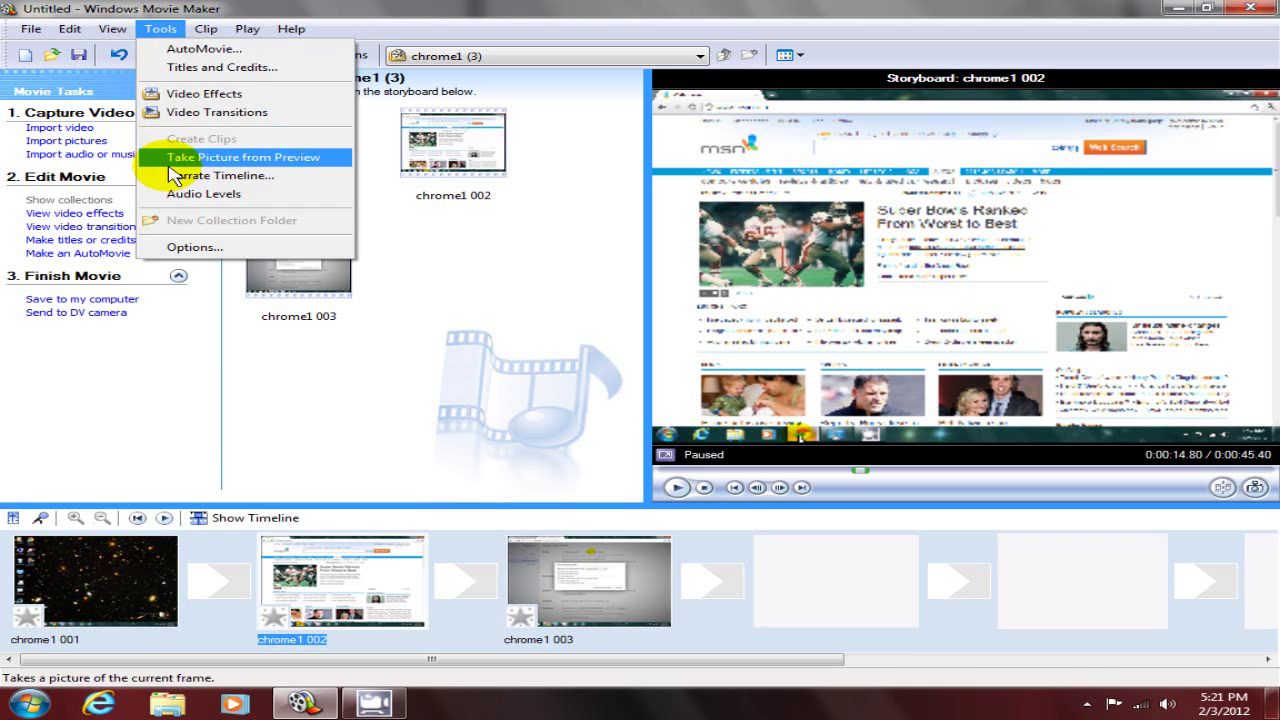
pyautogui.click(286, 158)
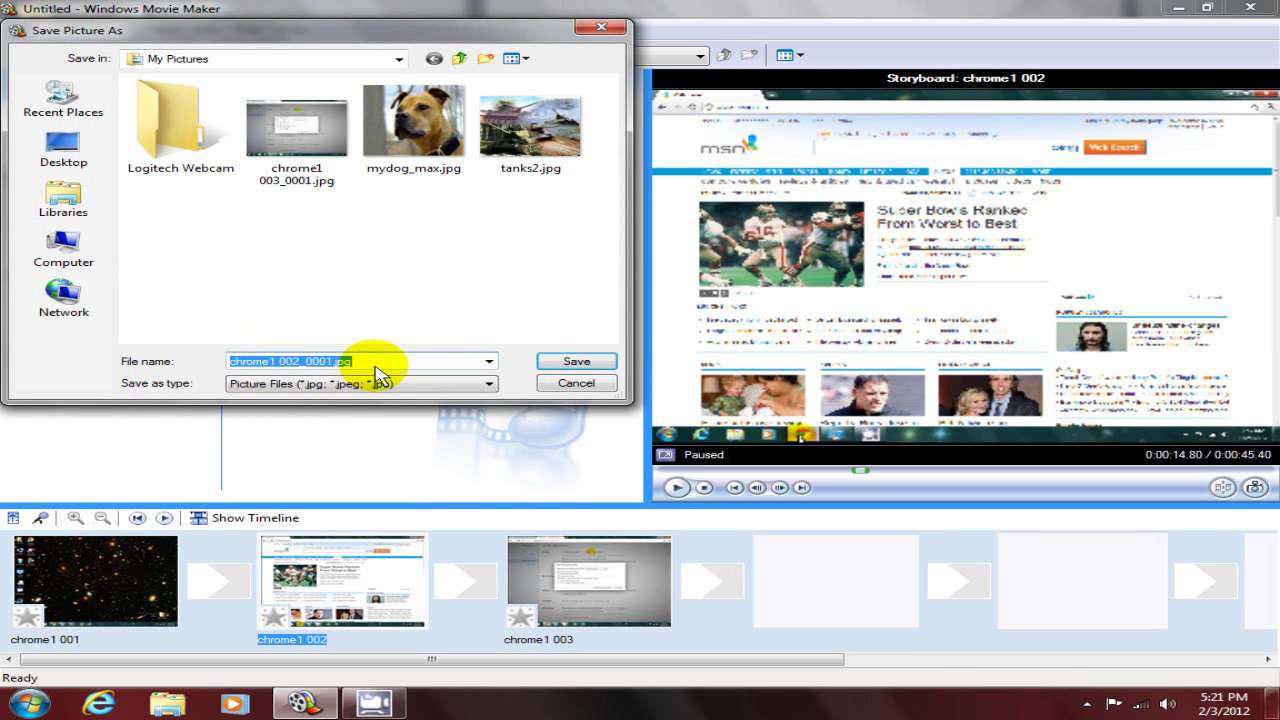
pyautogui.click(562, 364)
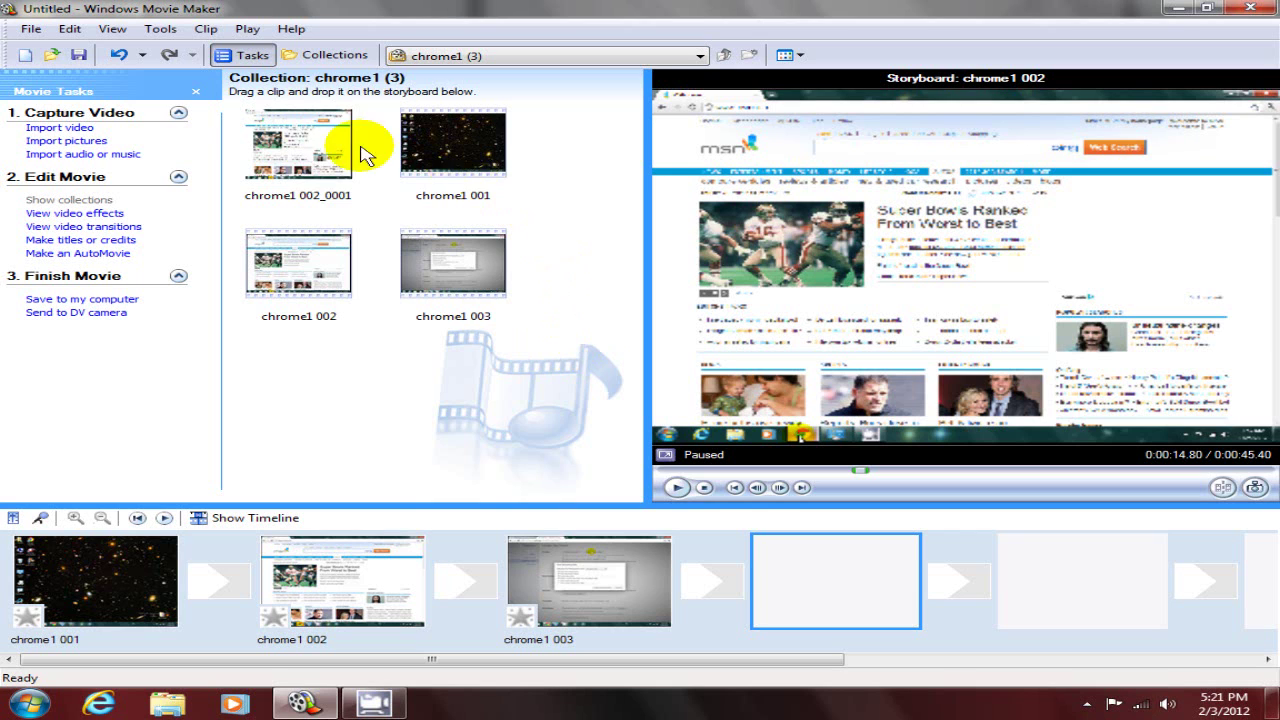
# - Drag the chrome1 002_0001 snapshot onto the end of the storyboard, then delete it again
pyautogui.click(305, 163)
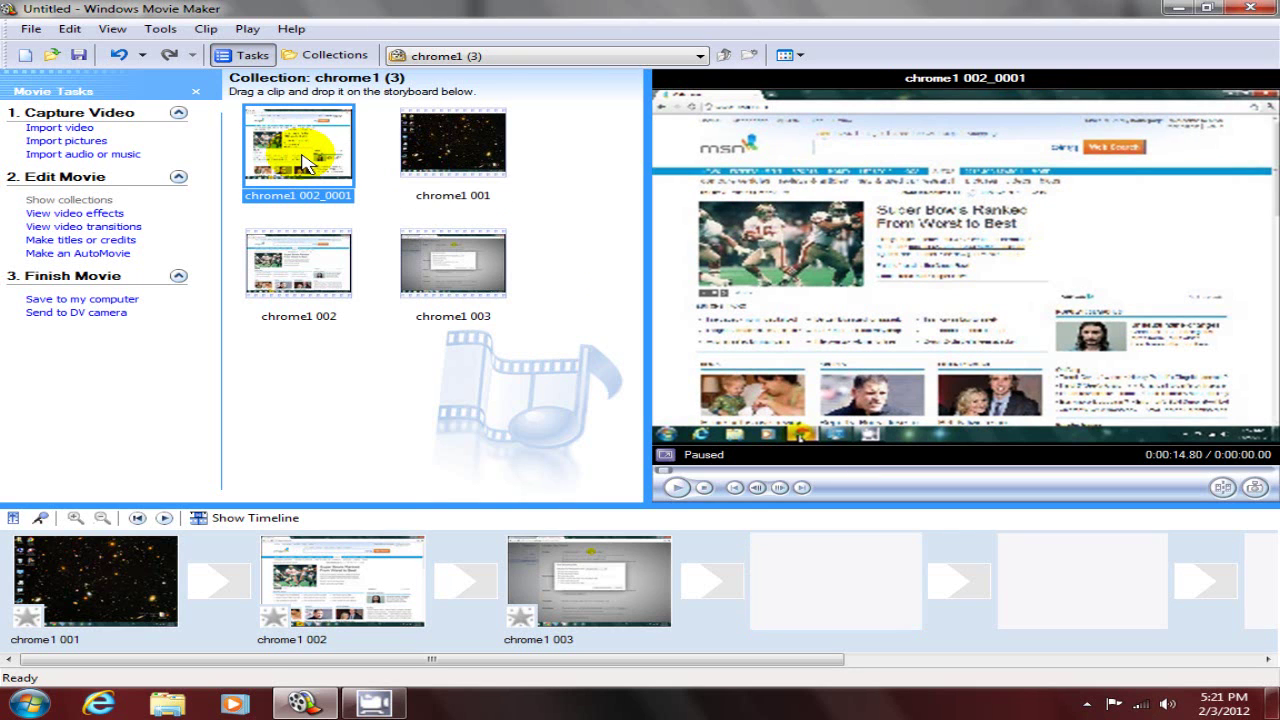
pyautogui.moveTo(305, 163); pyautogui.dragTo(856, 592)
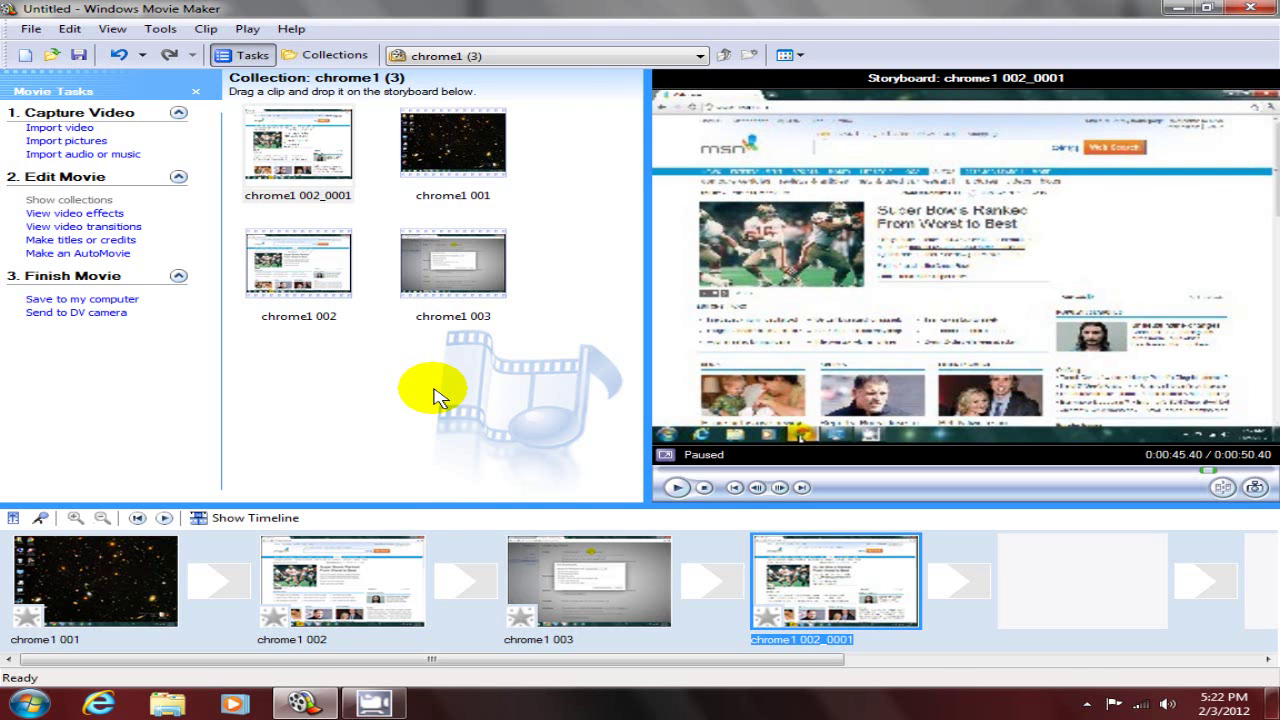
pyautogui.press('Delete')
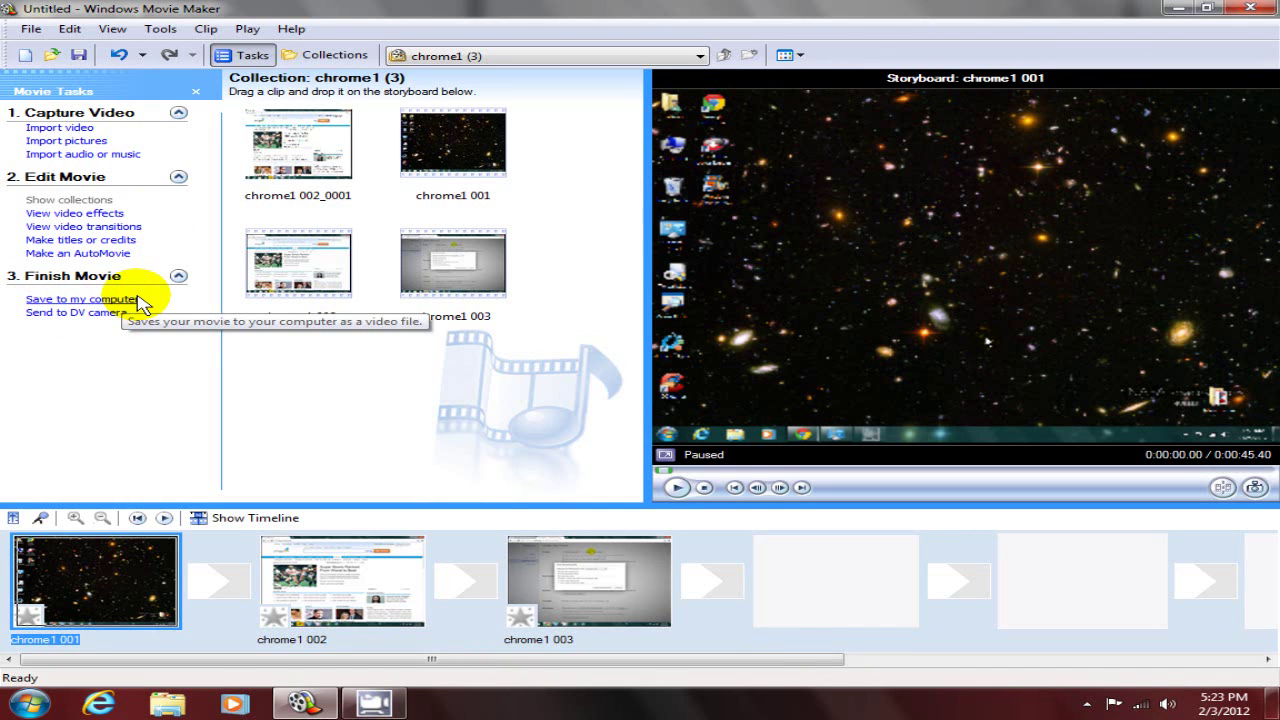
# - Save the movie to the computer as Movie1 in My Videos at best playback quality
pyautogui.click(100, 300)
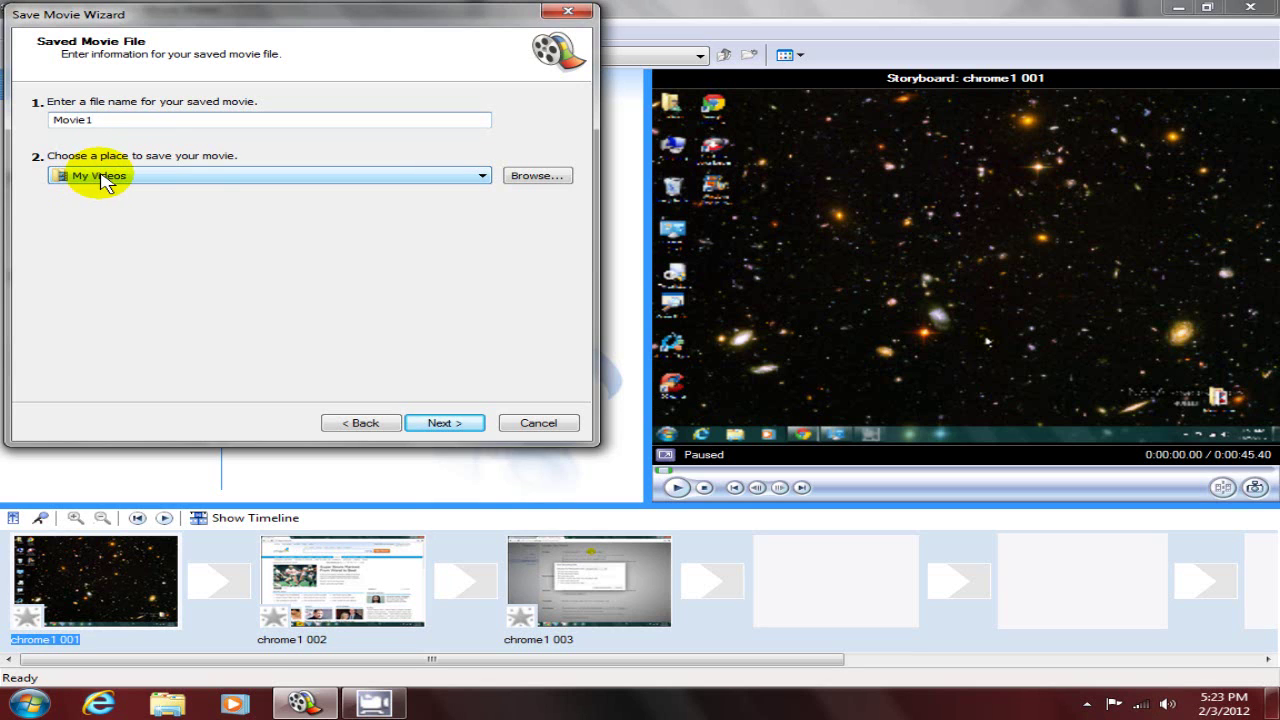
pyautogui.click(436, 423)
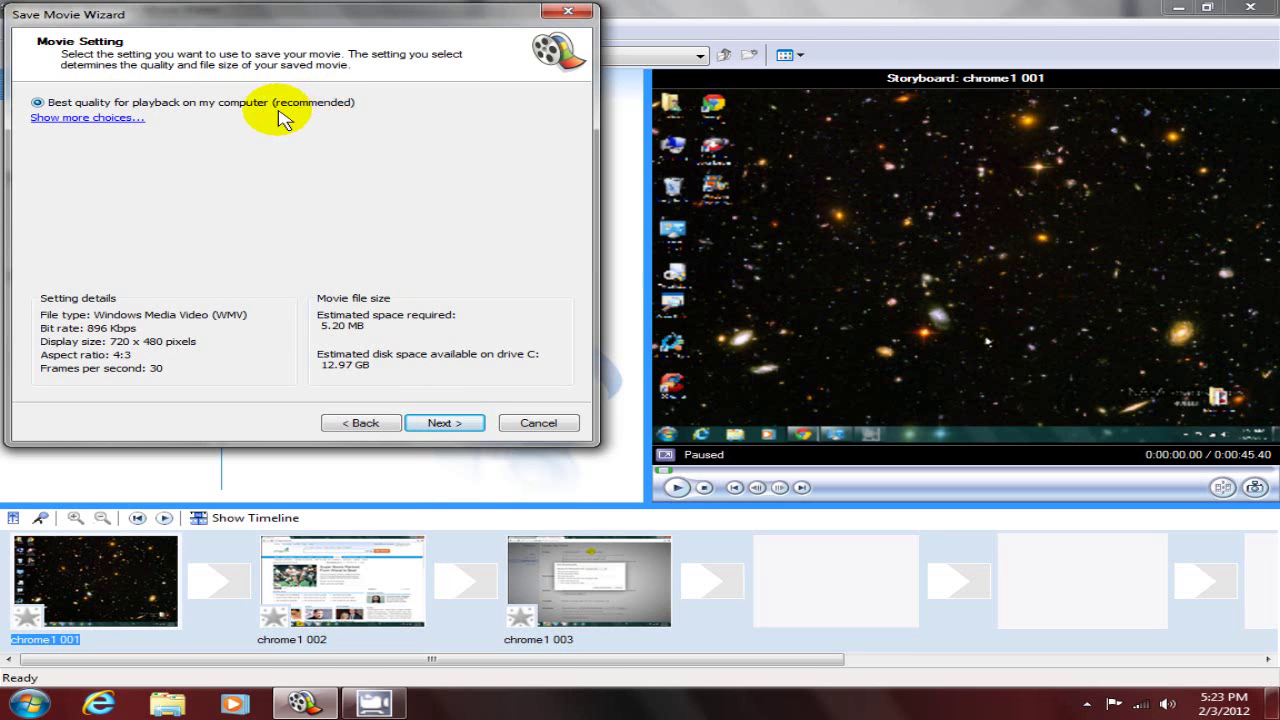
pyautogui.click(449, 427)
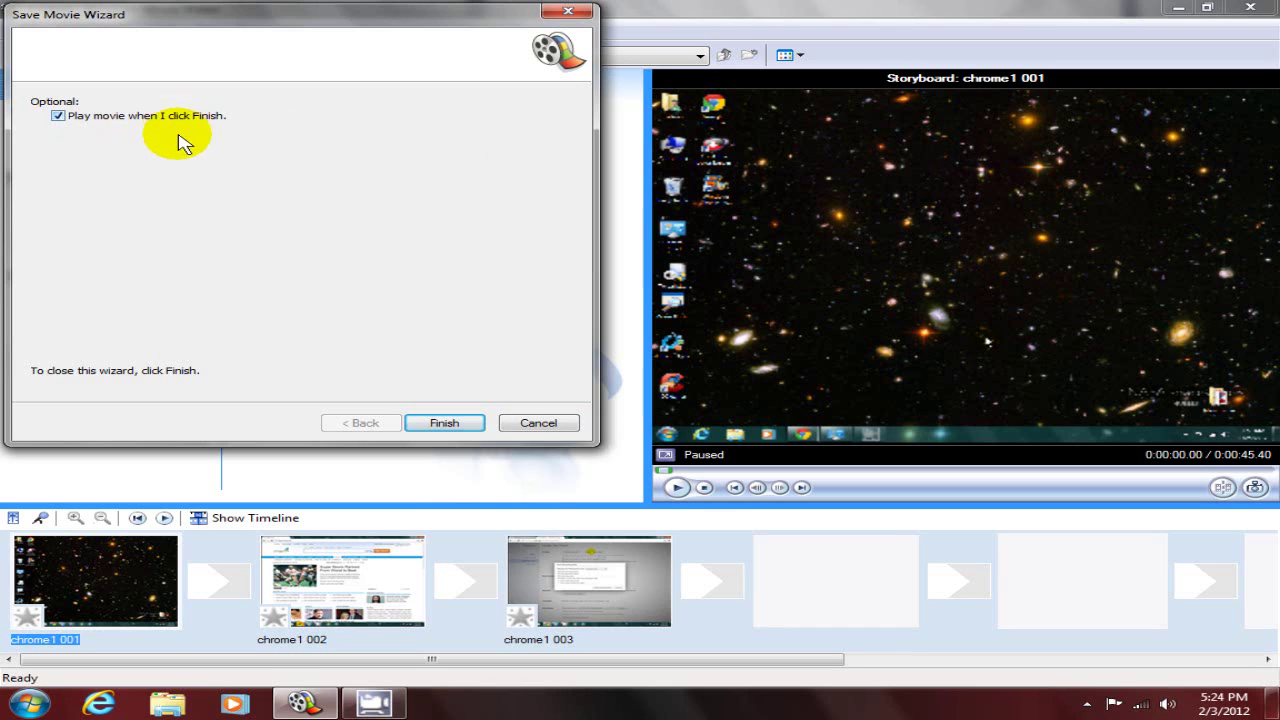
# - Finish the save wizard so Movie1 opens and plays in Windows Media Player
pyautogui.click(440, 425)
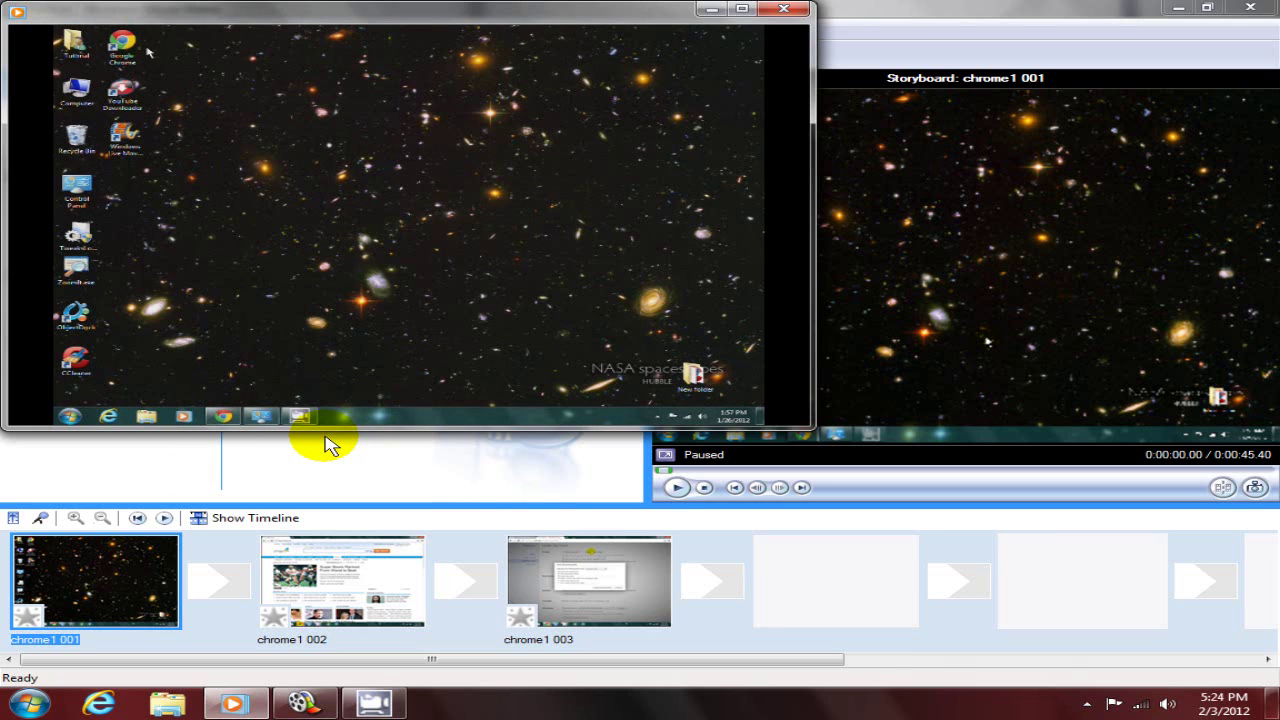
pyautogui.moveTo(329, 391)
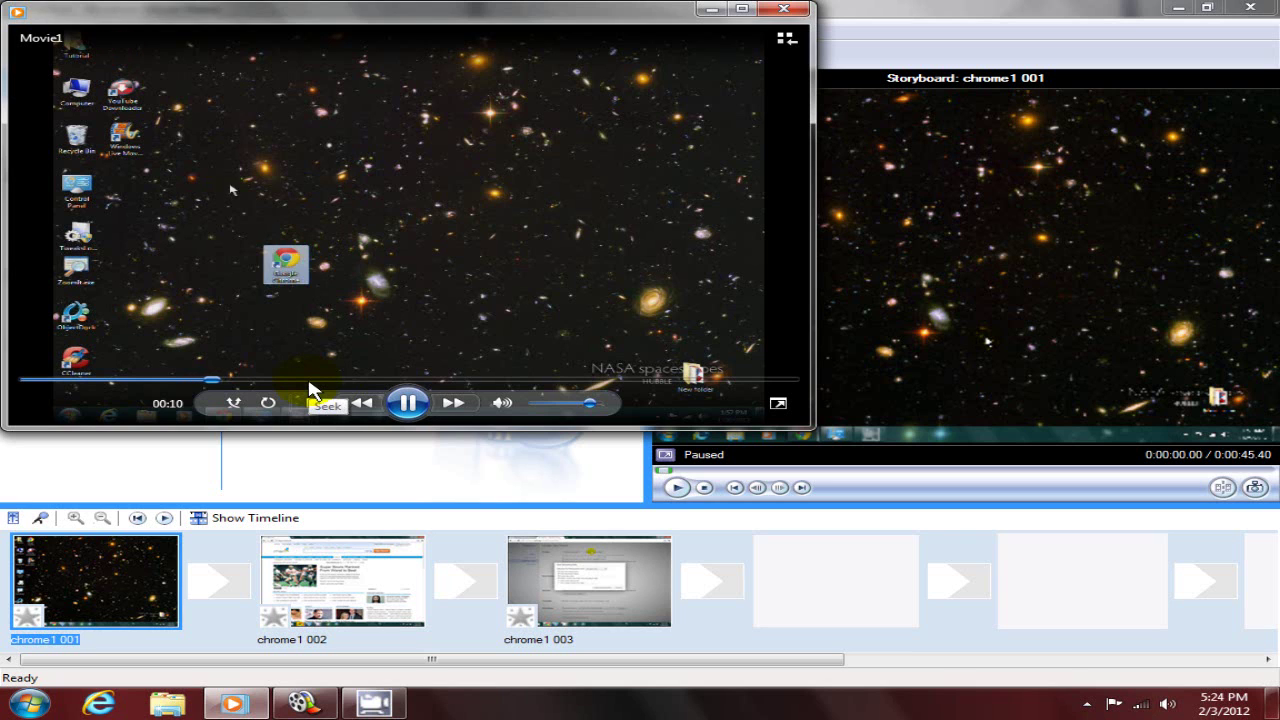